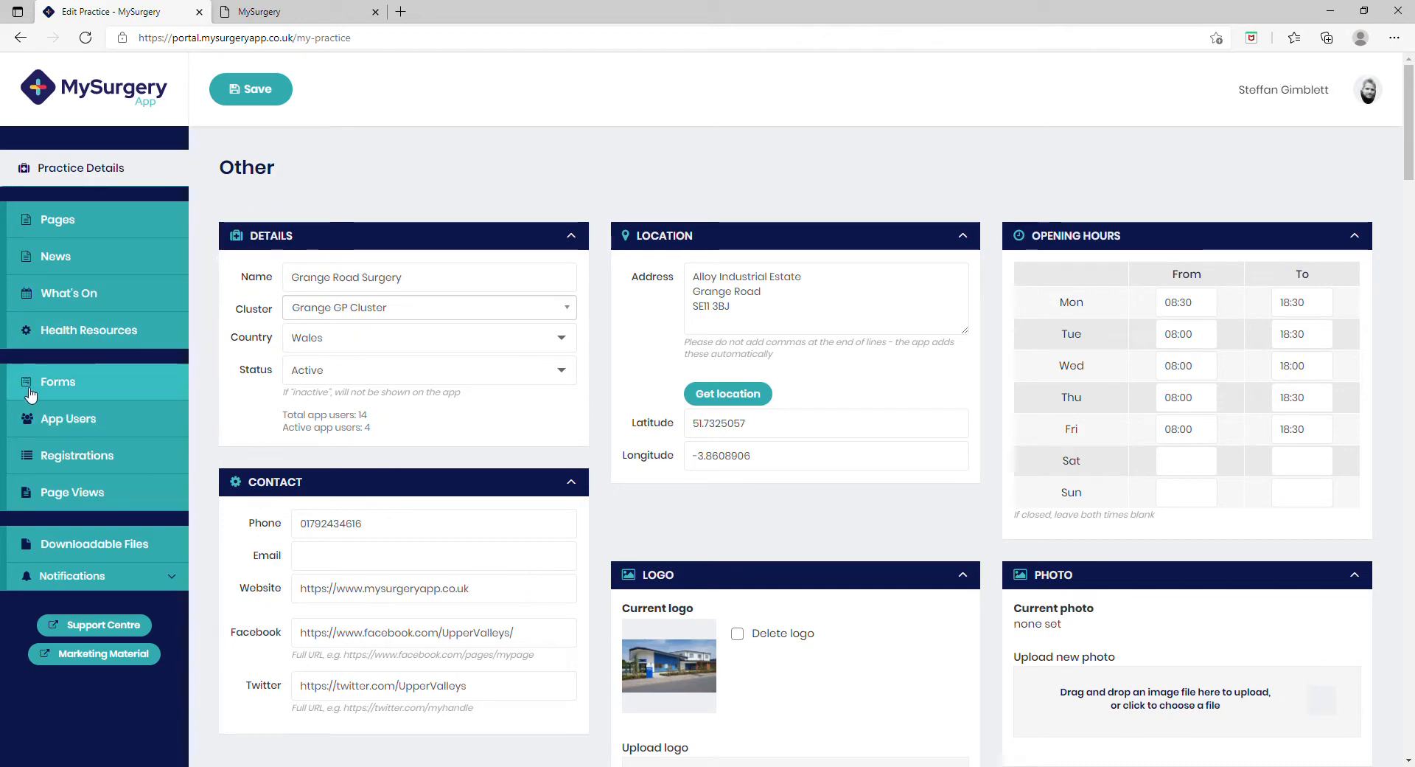
Step: Start a new form from the Forms section and load the Acute (not on Repeat) Prescription Request template
click(97, 387)
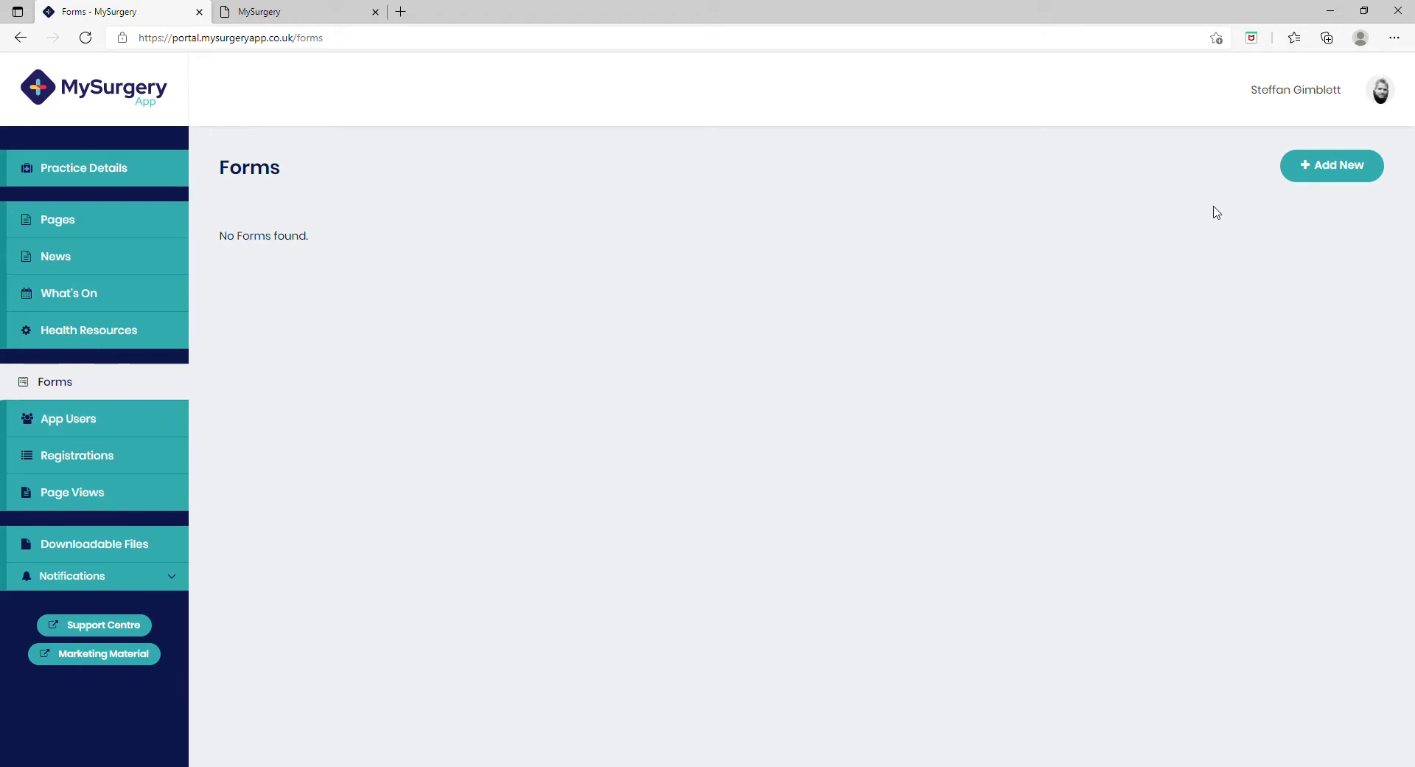
click(1319, 177)
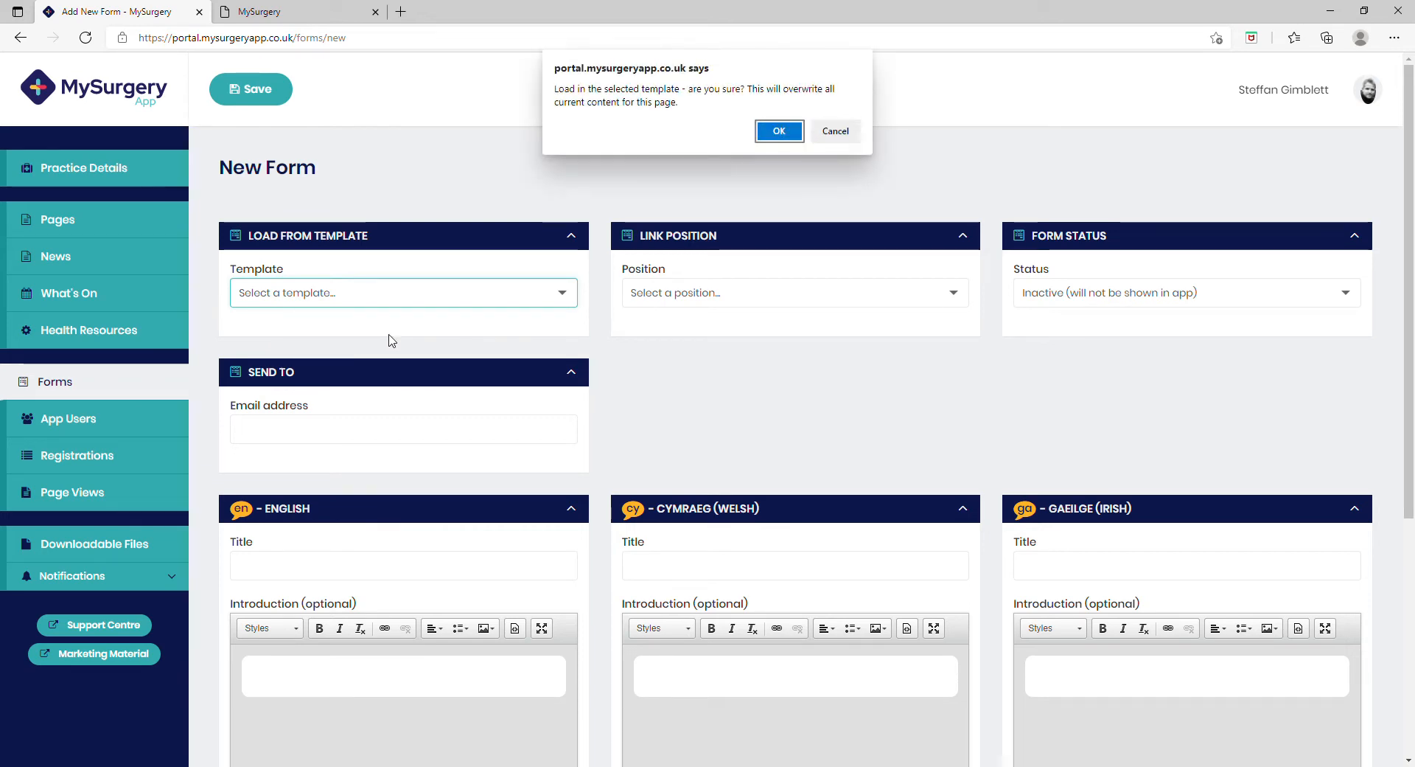
click(770, 133)
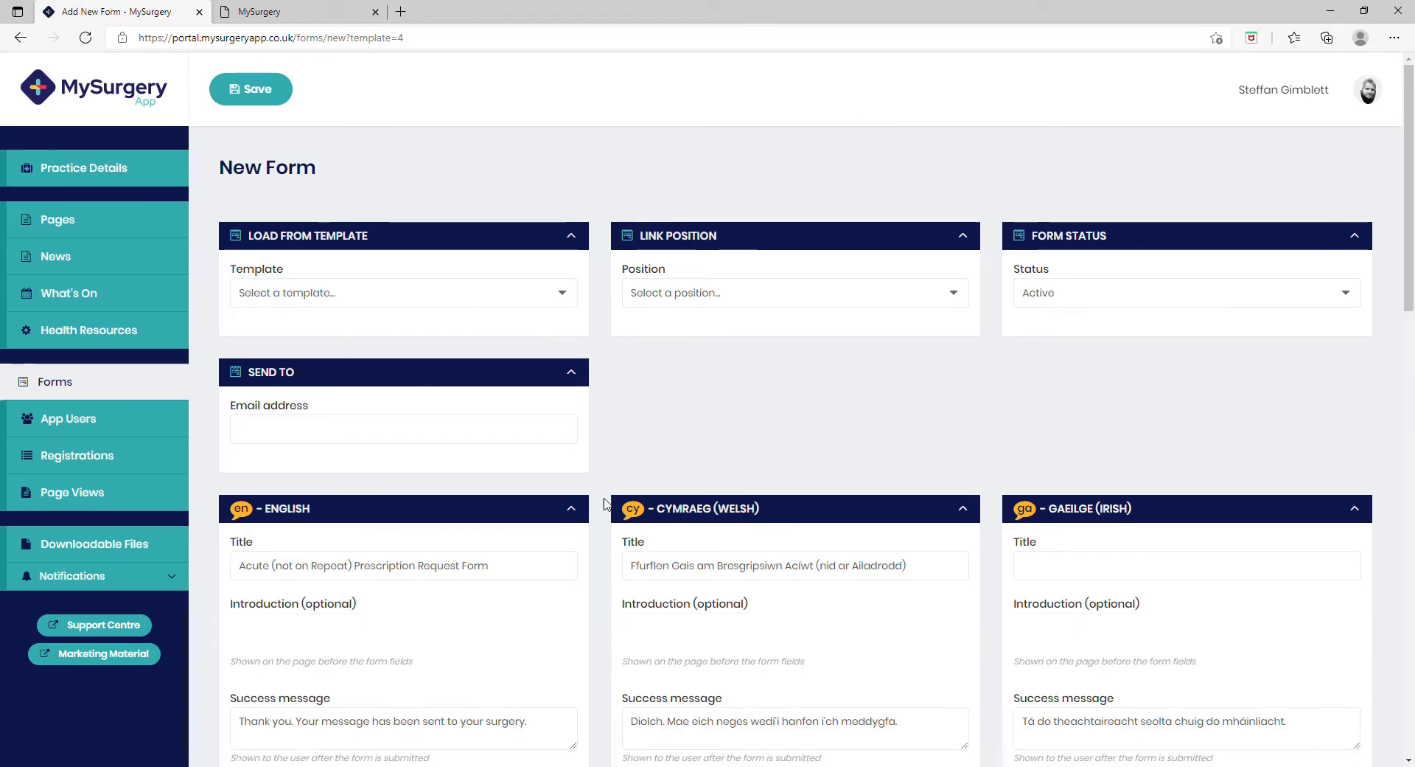
Step: Review the loaded template's titles, introduction texts, success messages and form fields
scroll(602, 558, down, 3)
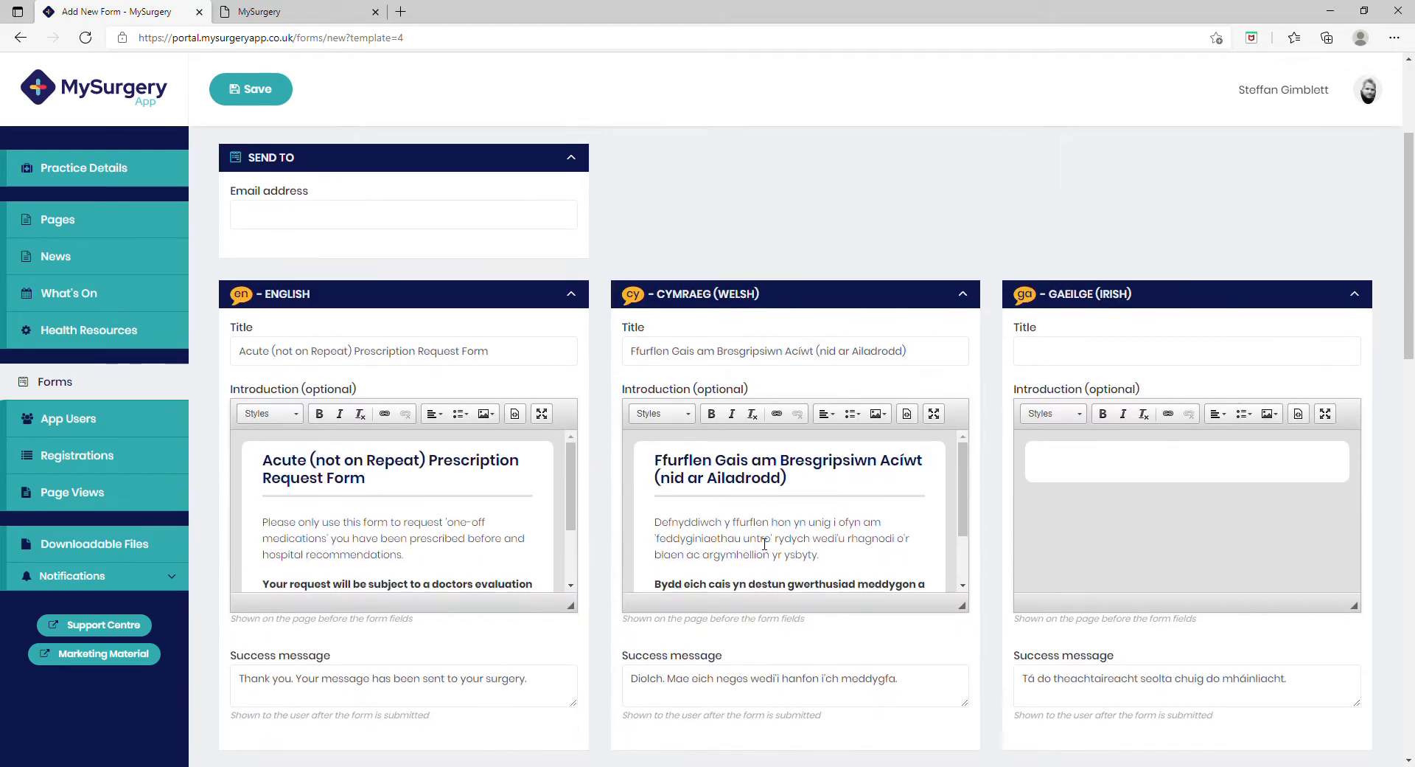
scroll(985, 543, down, 2)
scroll(985, 545, down, 1)
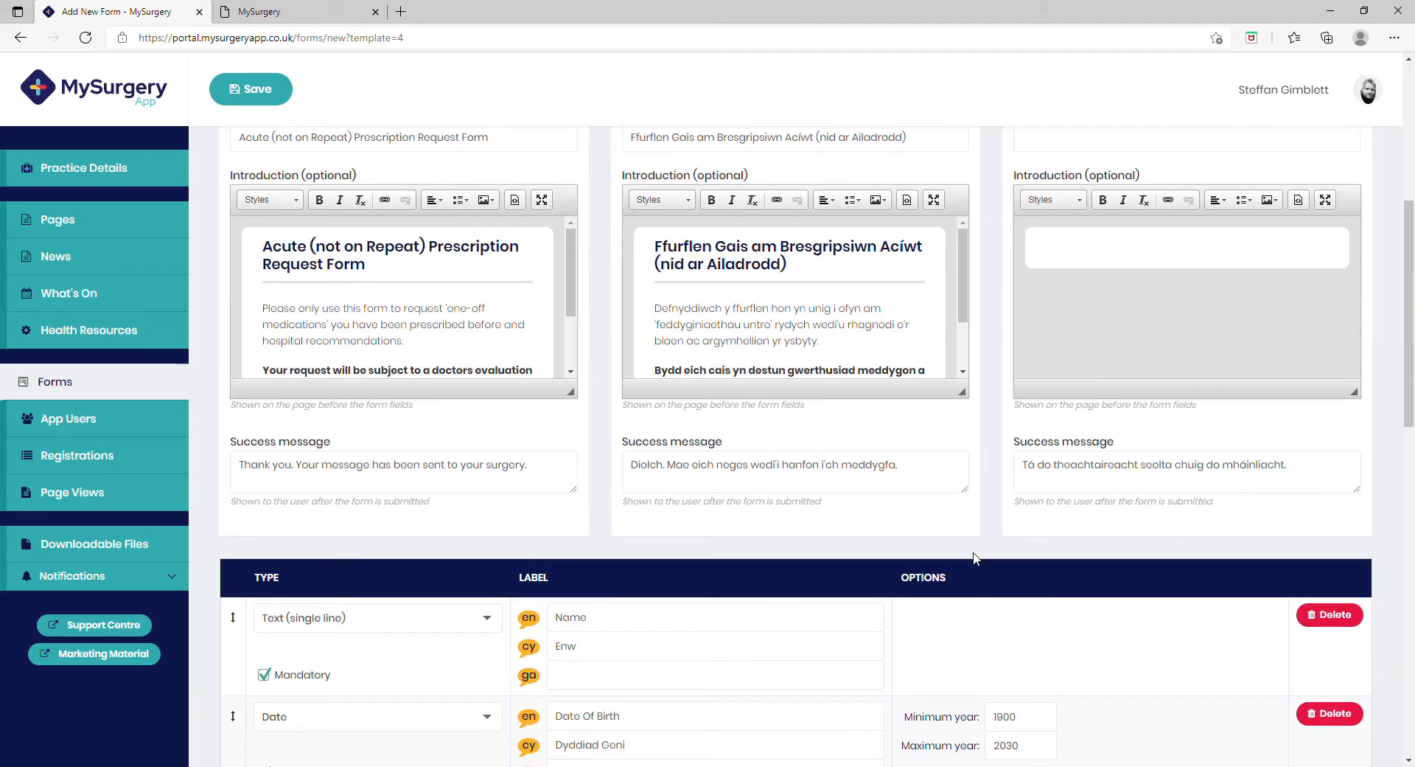
scroll(770, 550, down, 1)
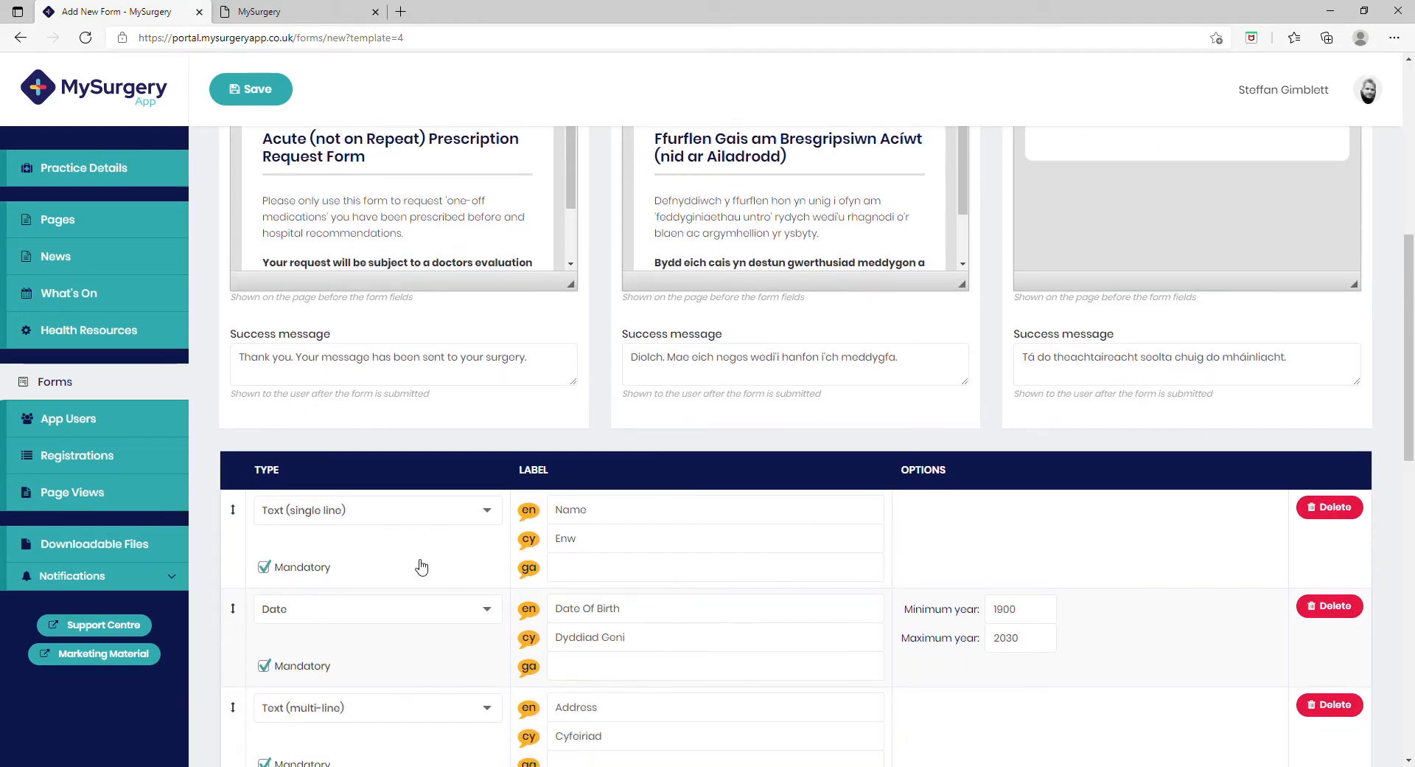
scroll(519, 561, down, 2)
scroll(520, 562, down, 3)
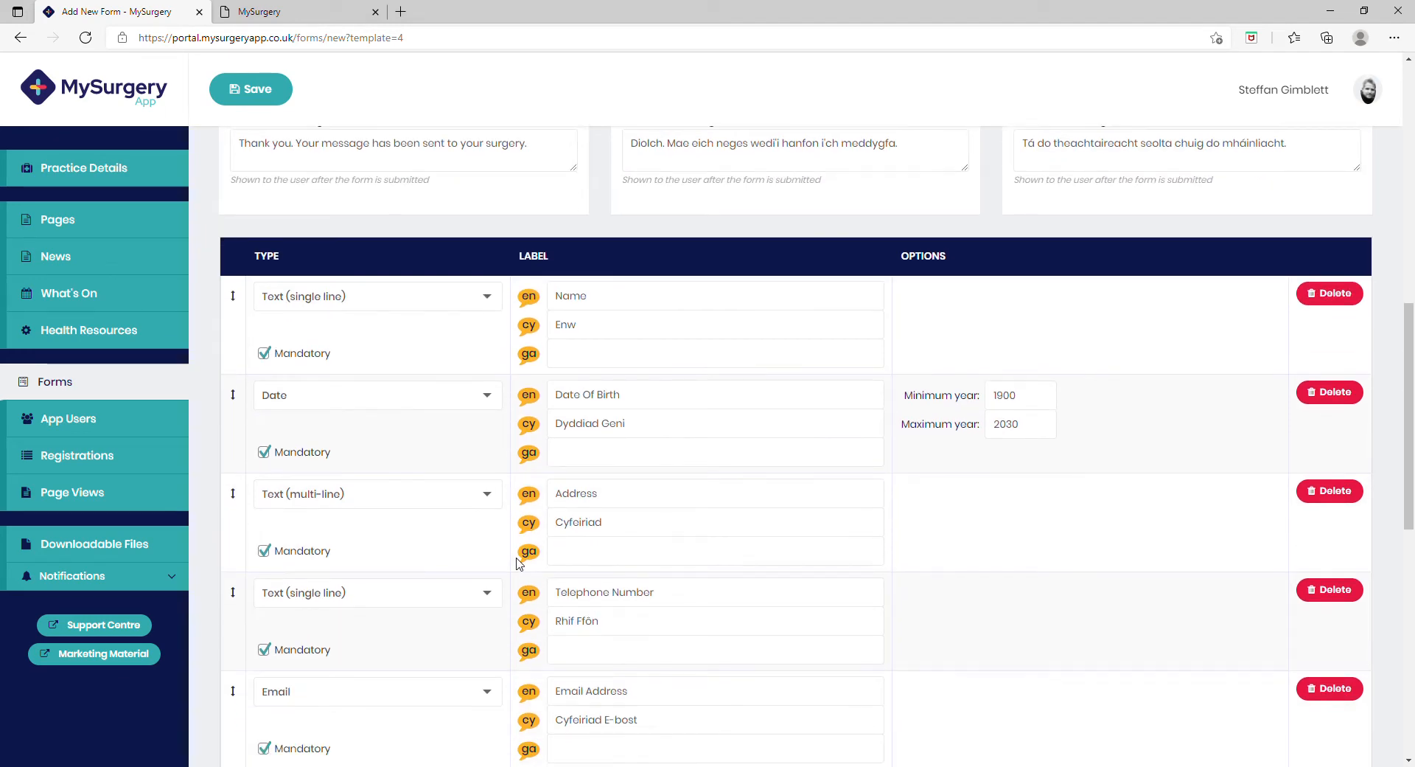
scroll(723, 483, up, 10)
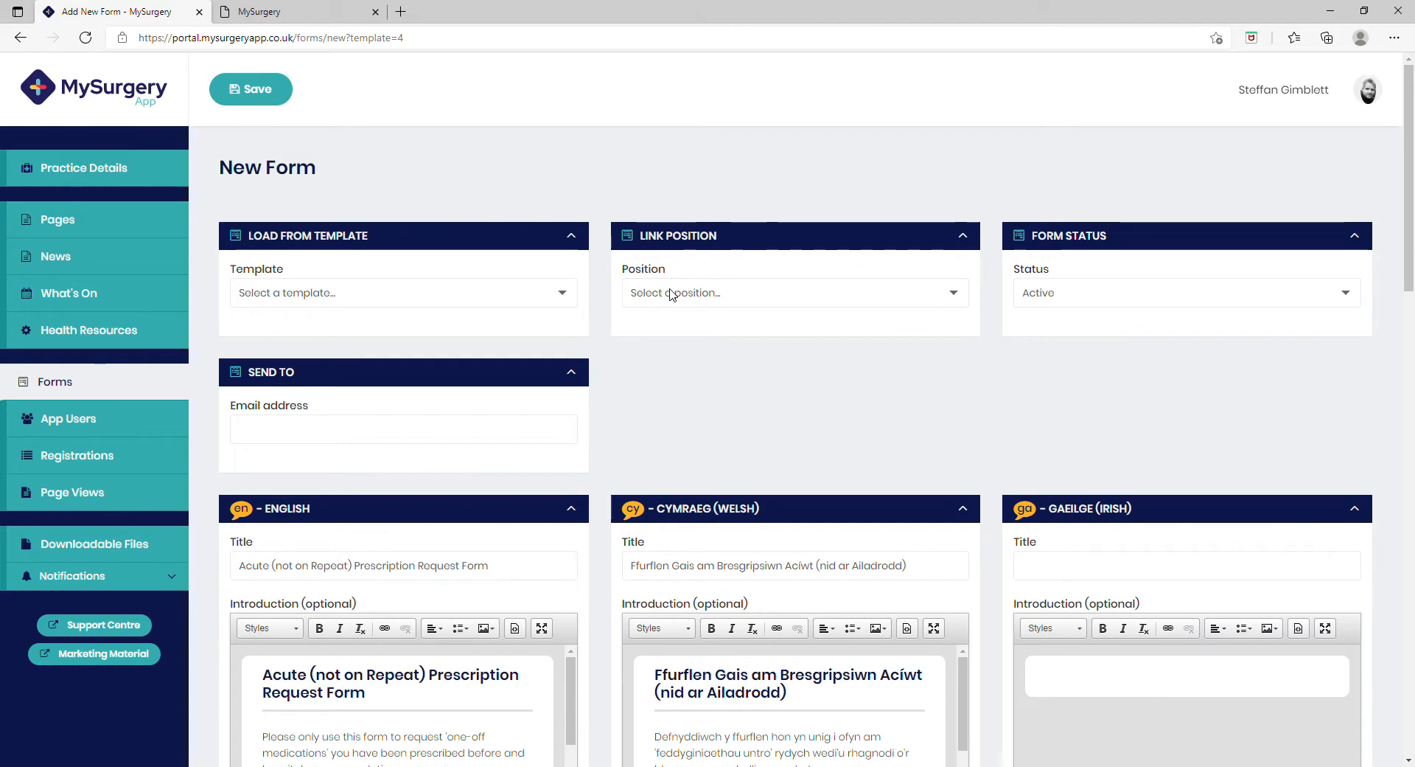
Step: Set the form's link position to Dashboard (top), fill in the send-to e-mail address, and save the form
click(672, 294)
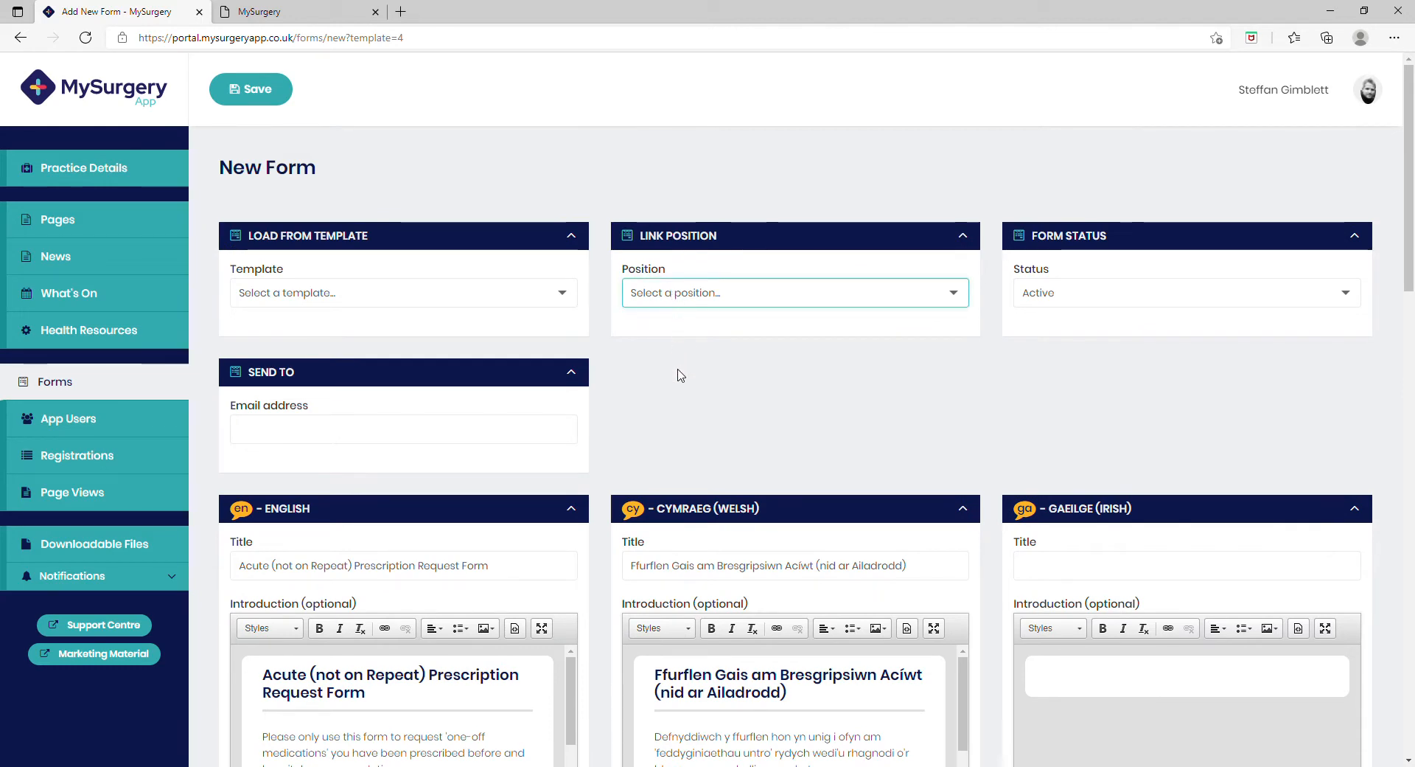
key(Down)
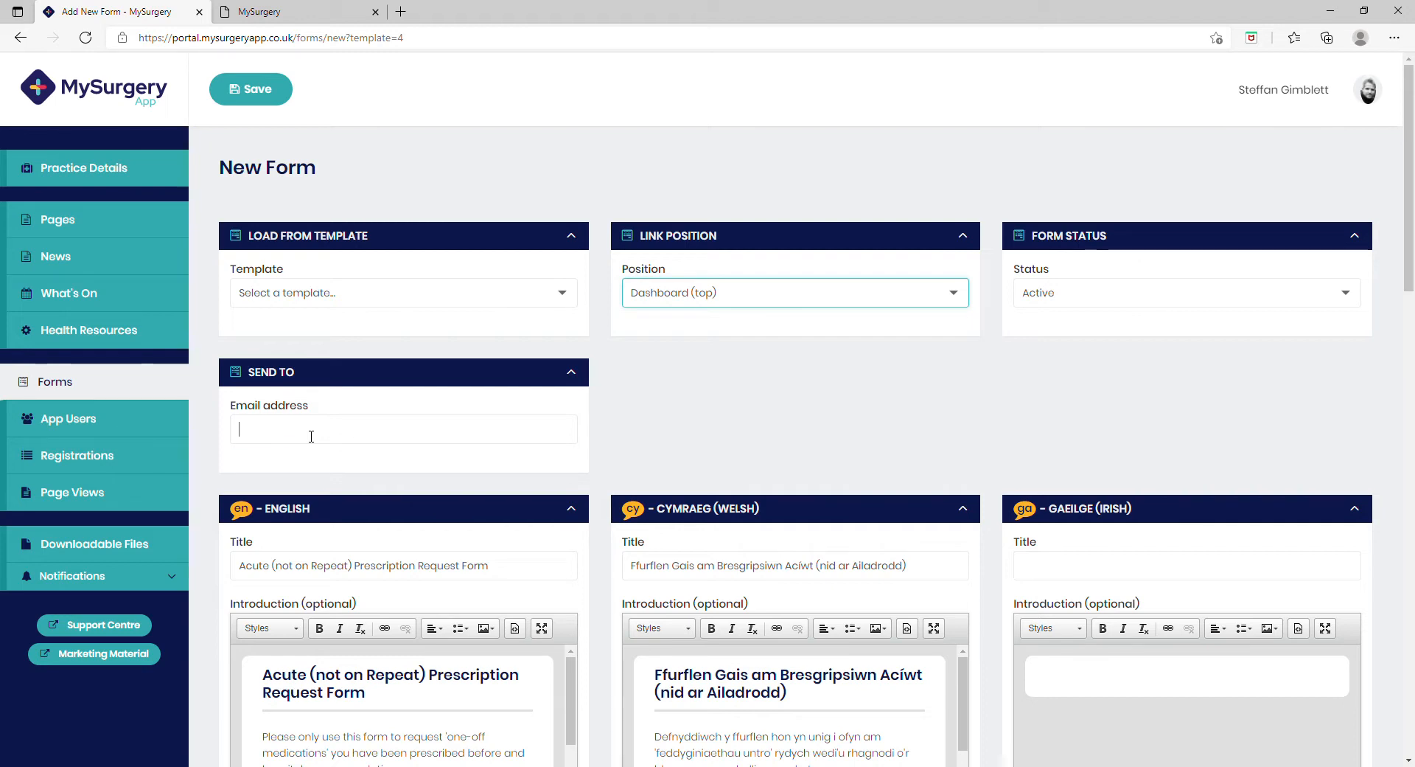
click(311, 435)
click(302, 475)
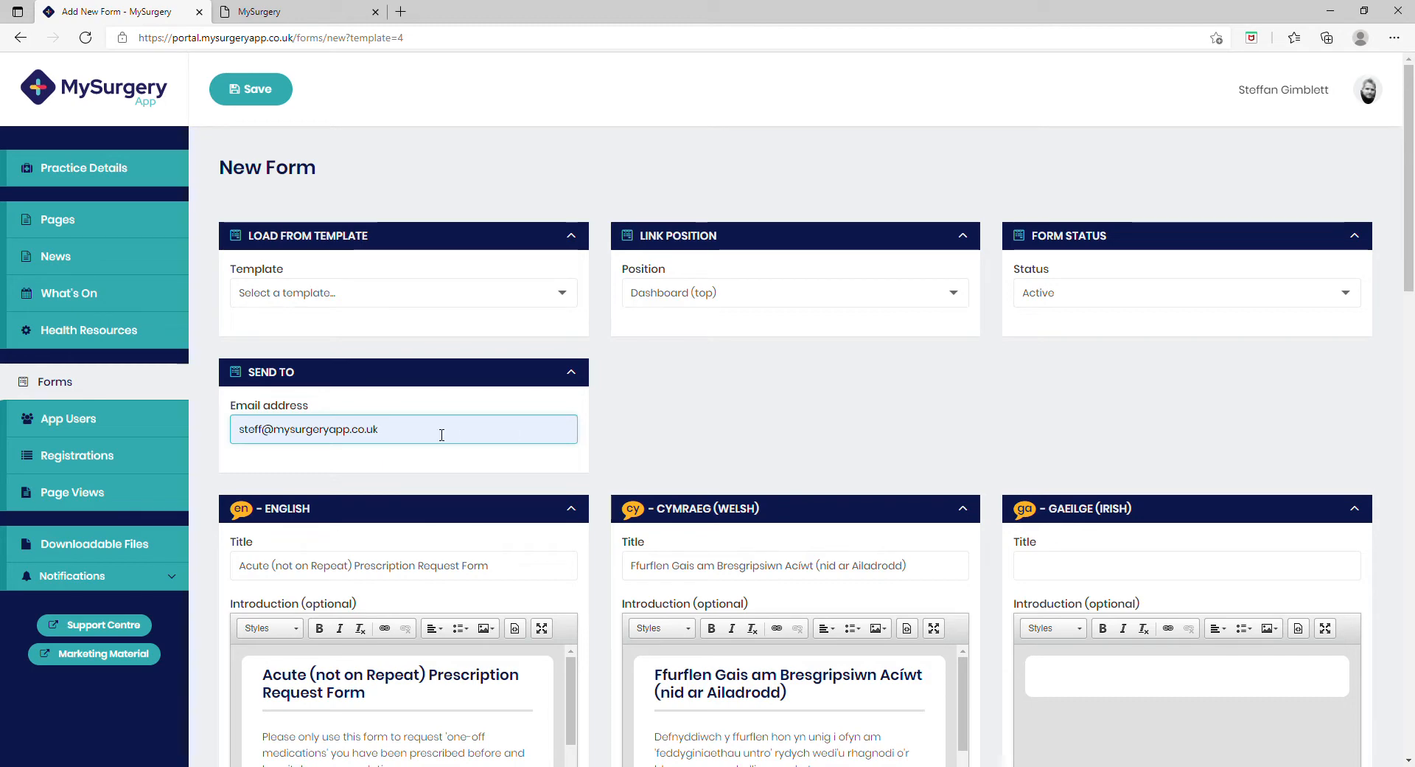
click(783, 431)
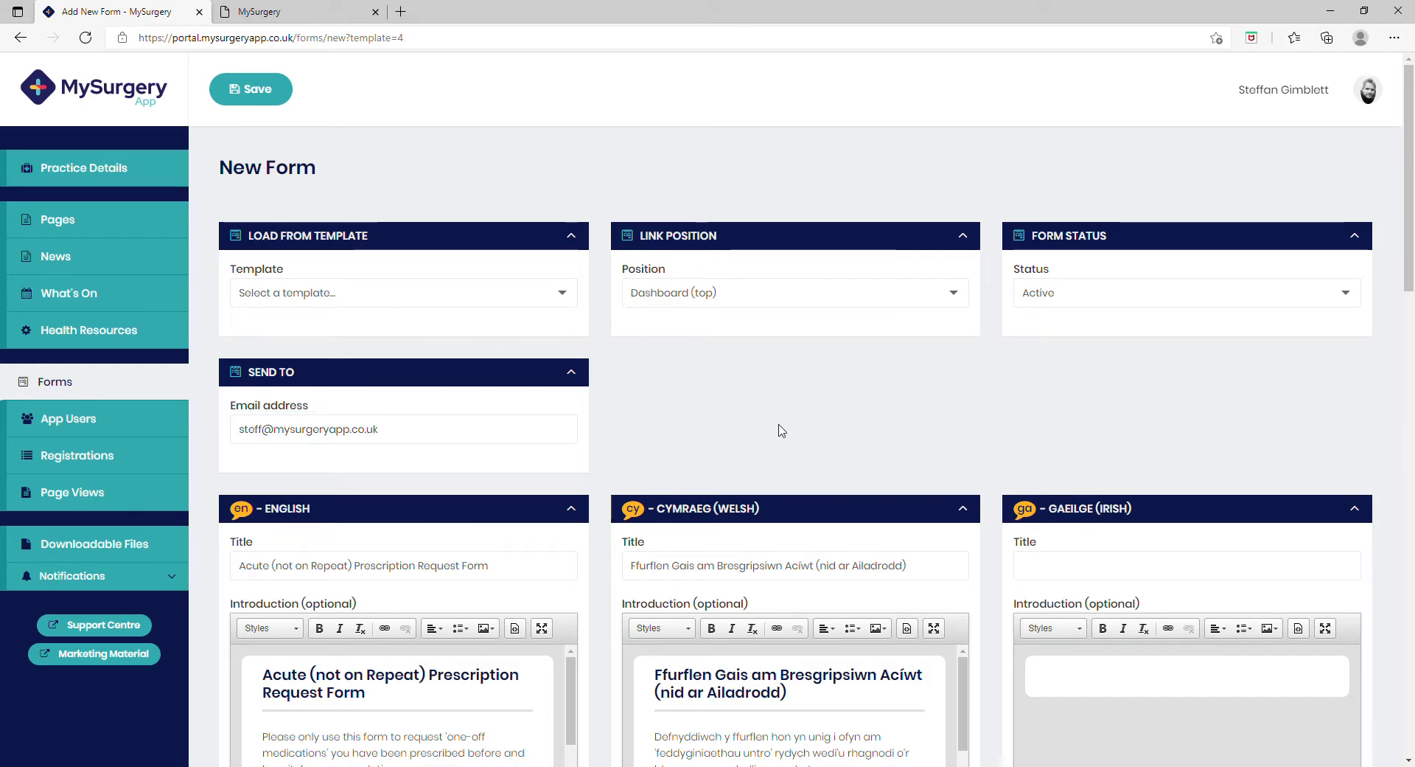
click(258, 89)
Step: Reload the app preview and open the Acute (not on Repeat) Prescription Request Form to review its fields
click(309, 11)
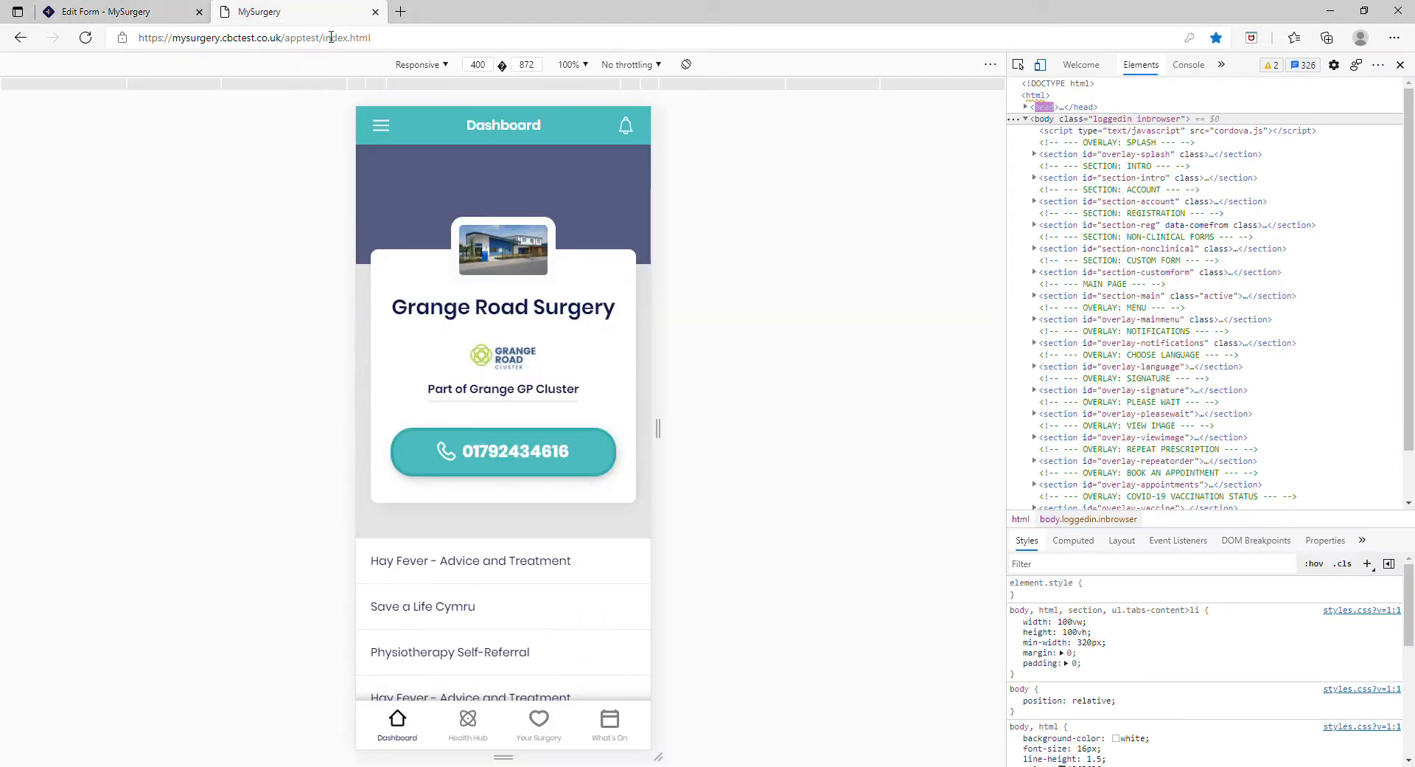
scroll(494, 446, down, 1)
click(85, 43)
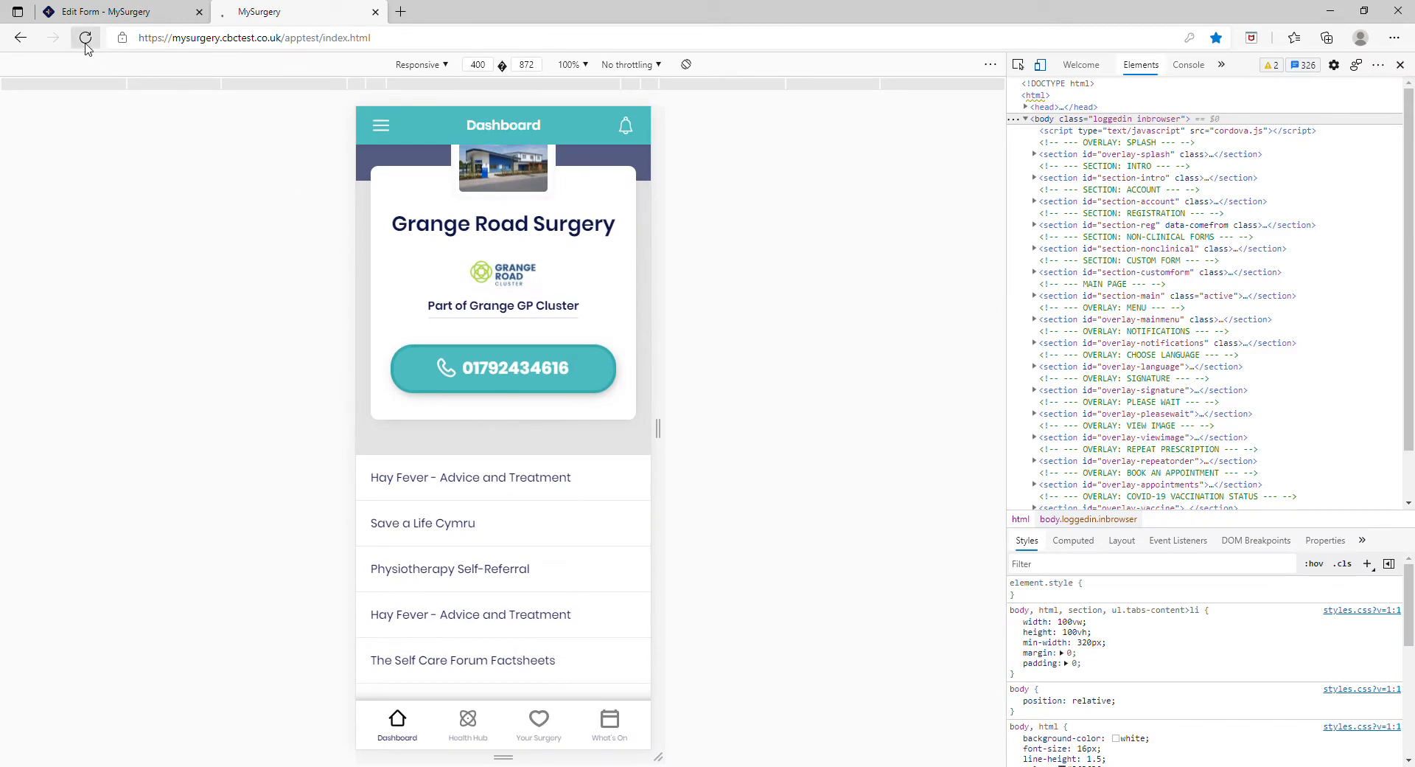
scroll(552, 402, down, 2)
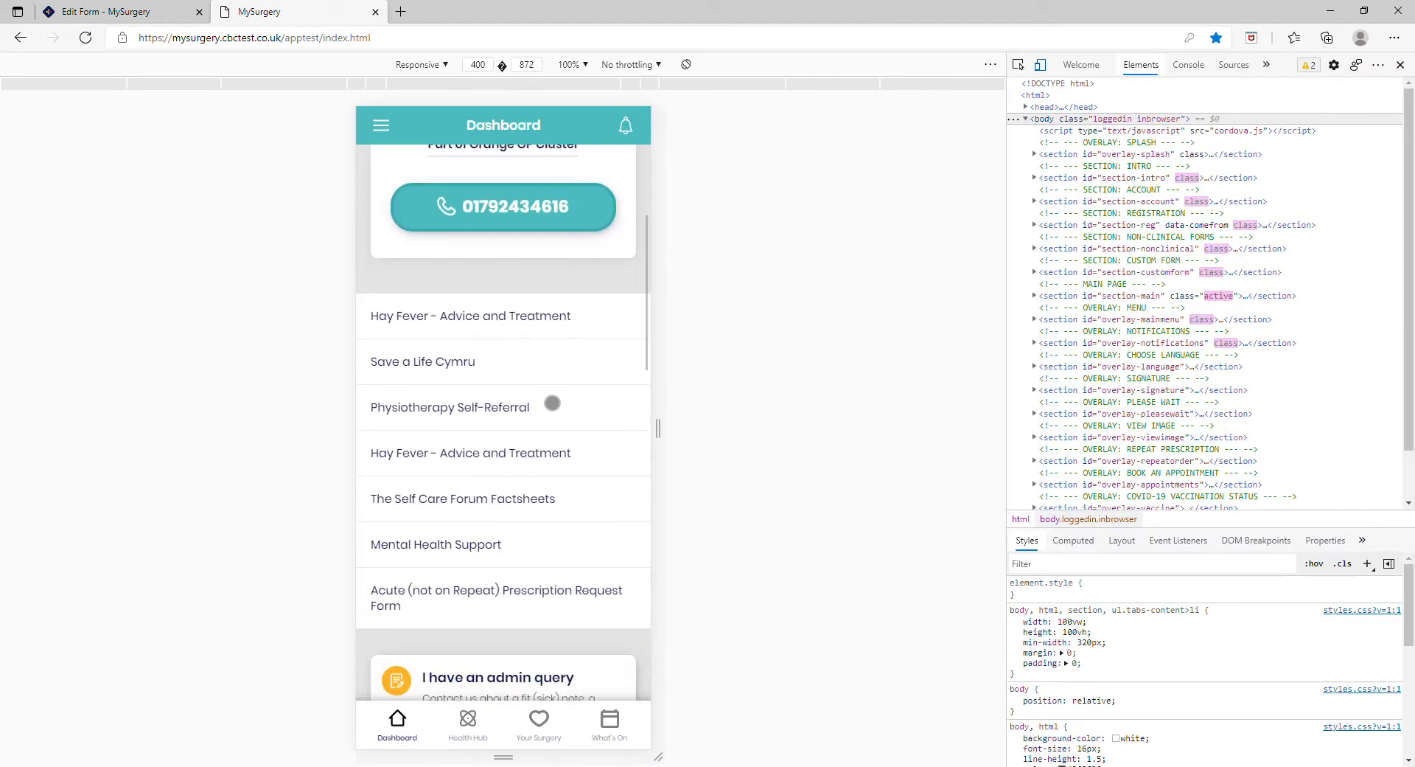
scroll(552, 403, down, 1)
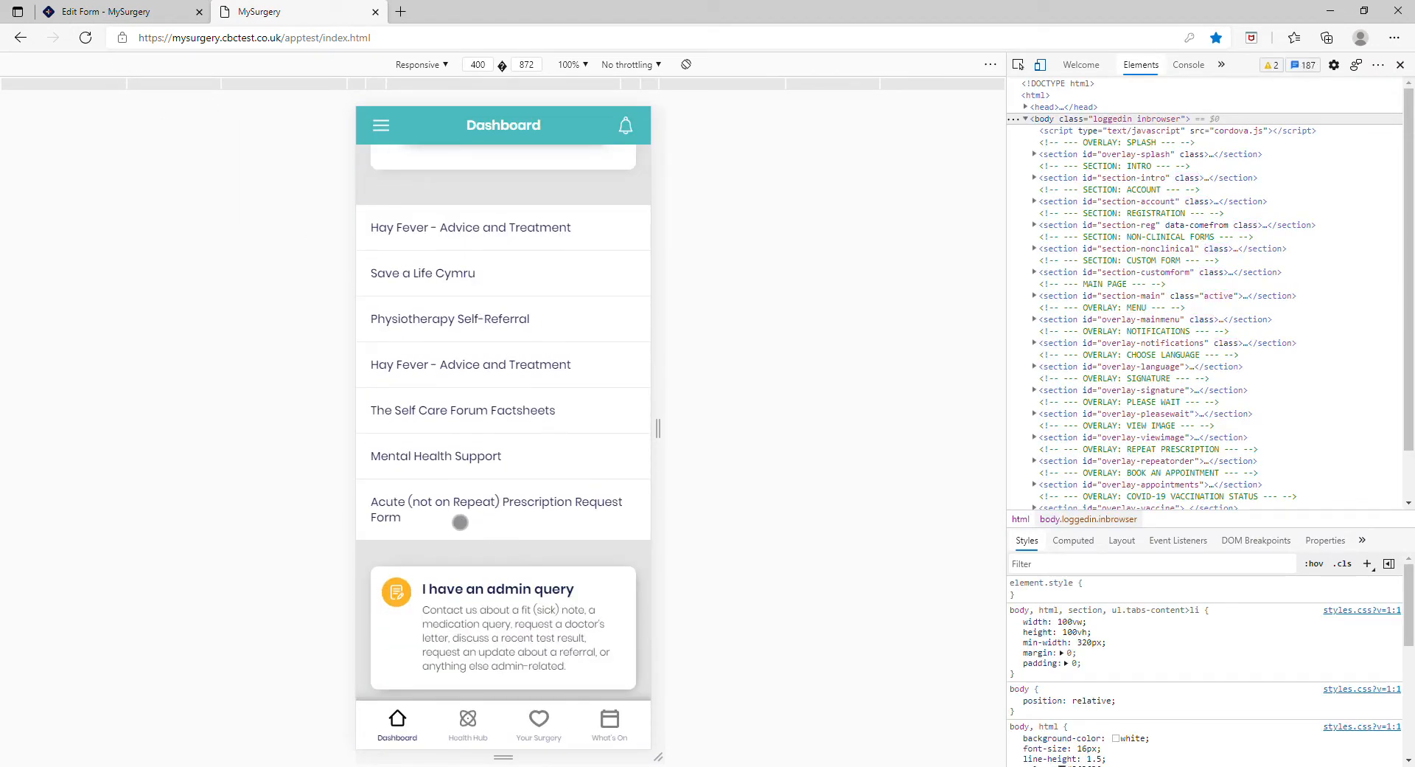
click(597, 521)
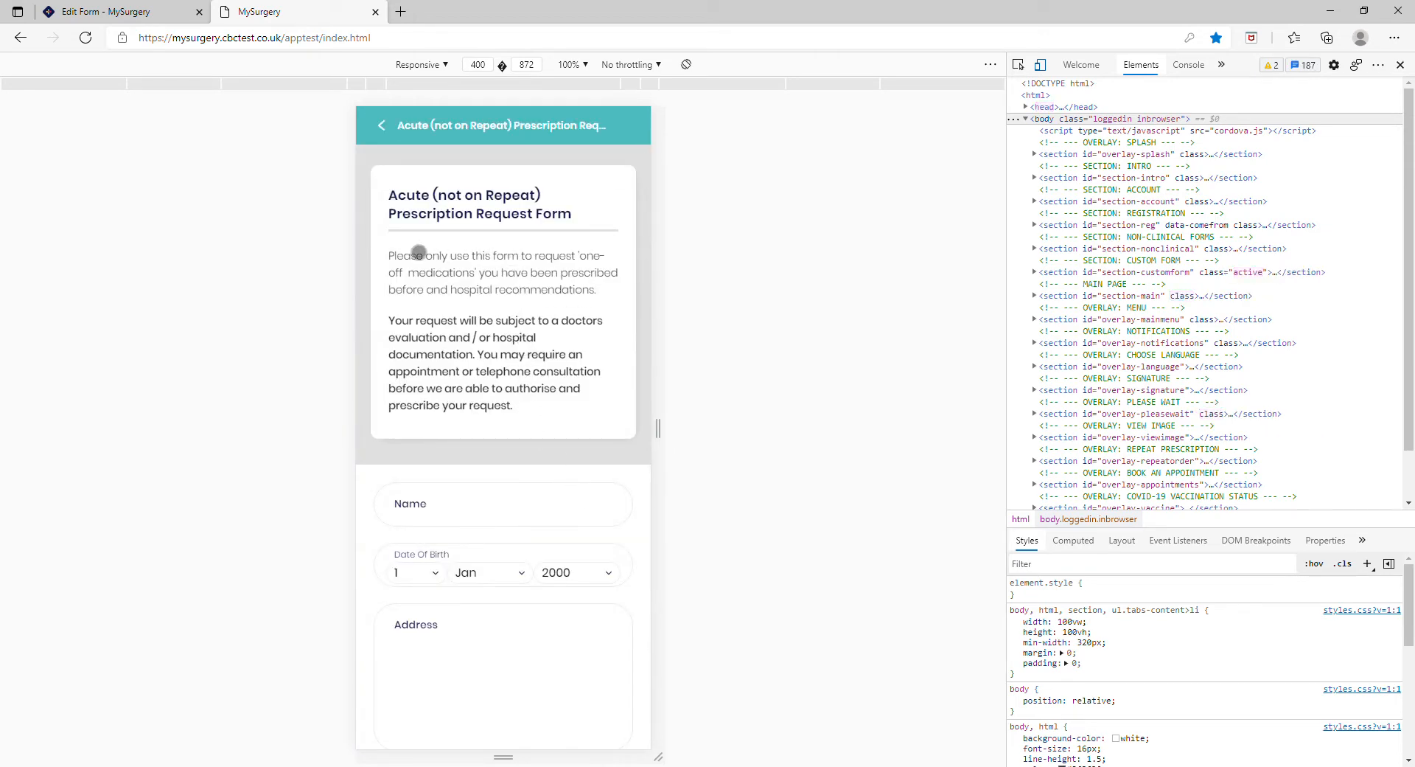
scroll(572, 480, down, 2)
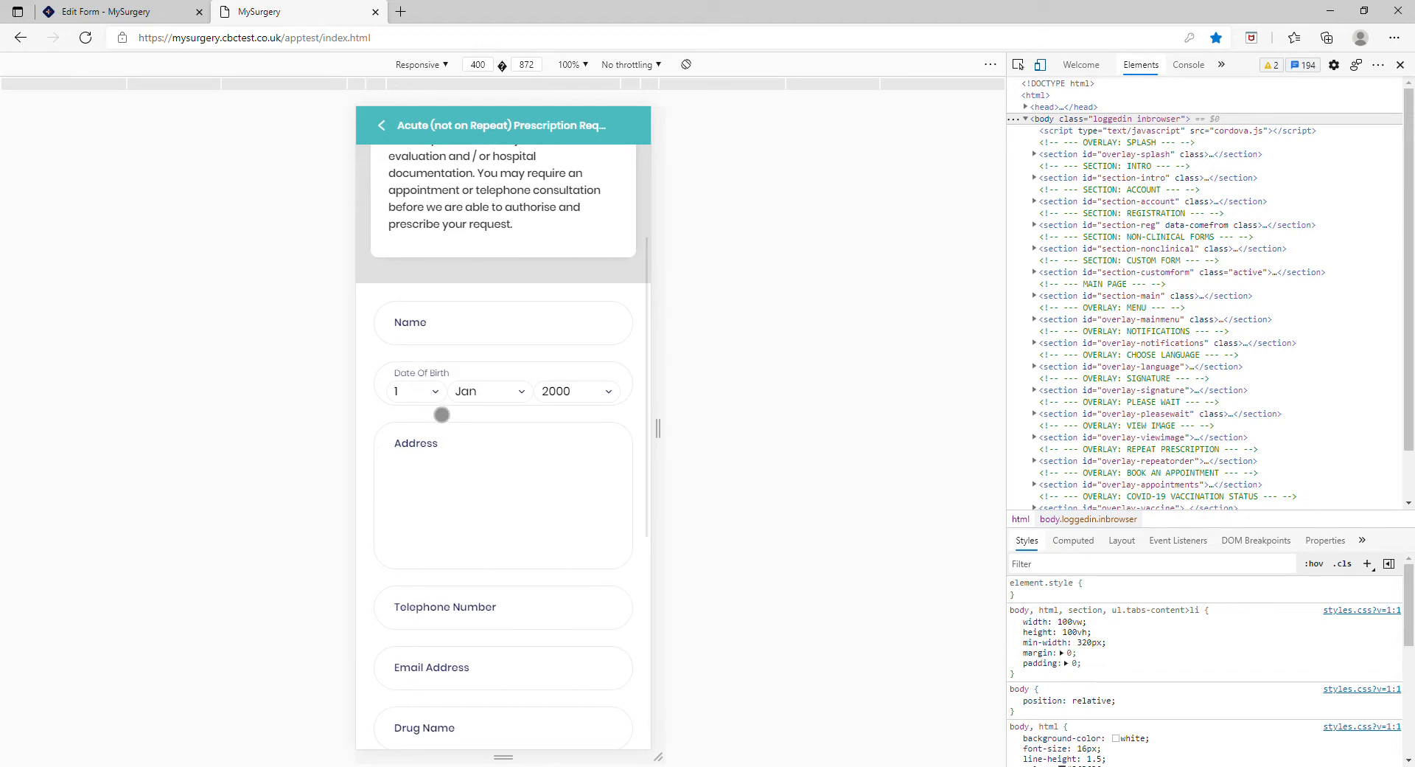
scroll(519, 481, down, 1)
scroll(521, 525, down, 1)
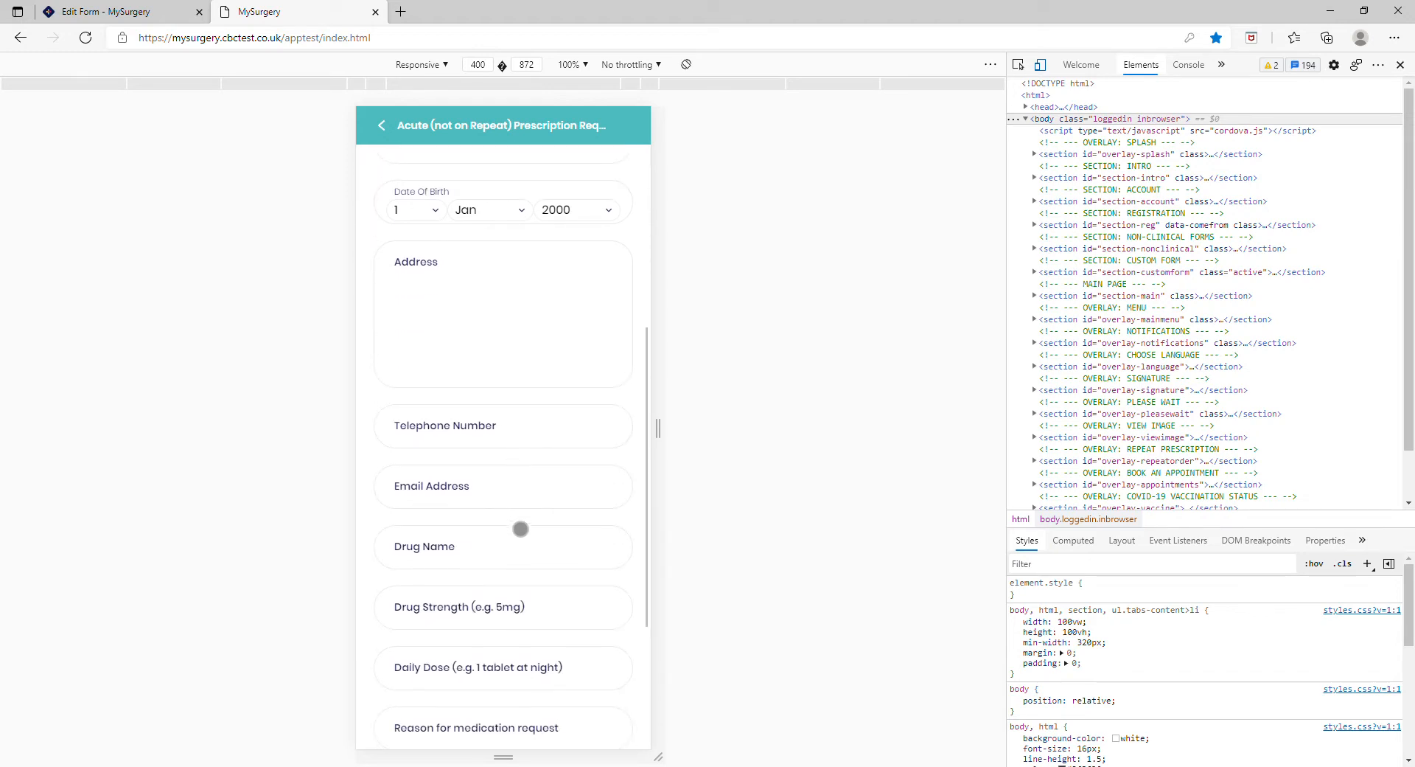
scroll(575, 622, down, 2)
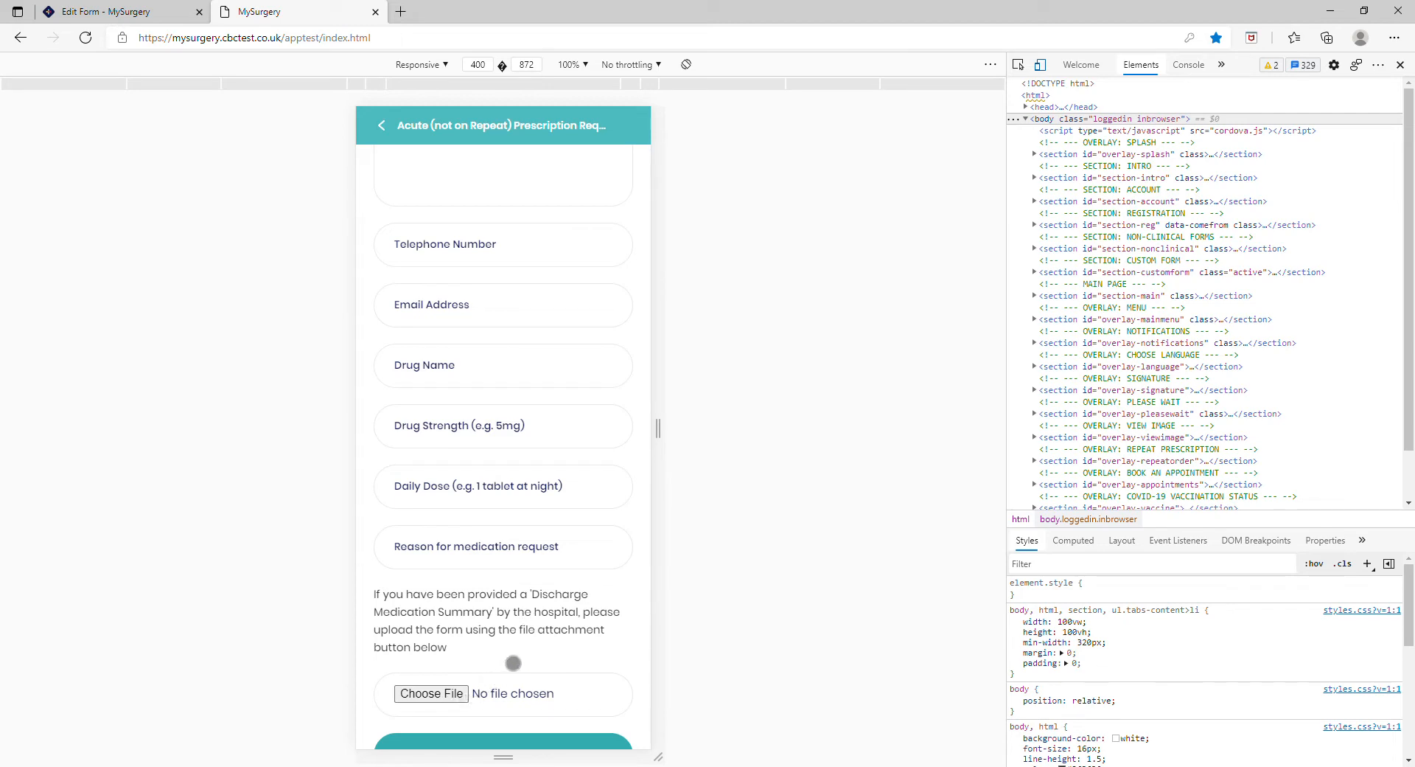
scroll(513, 663, down, 1)
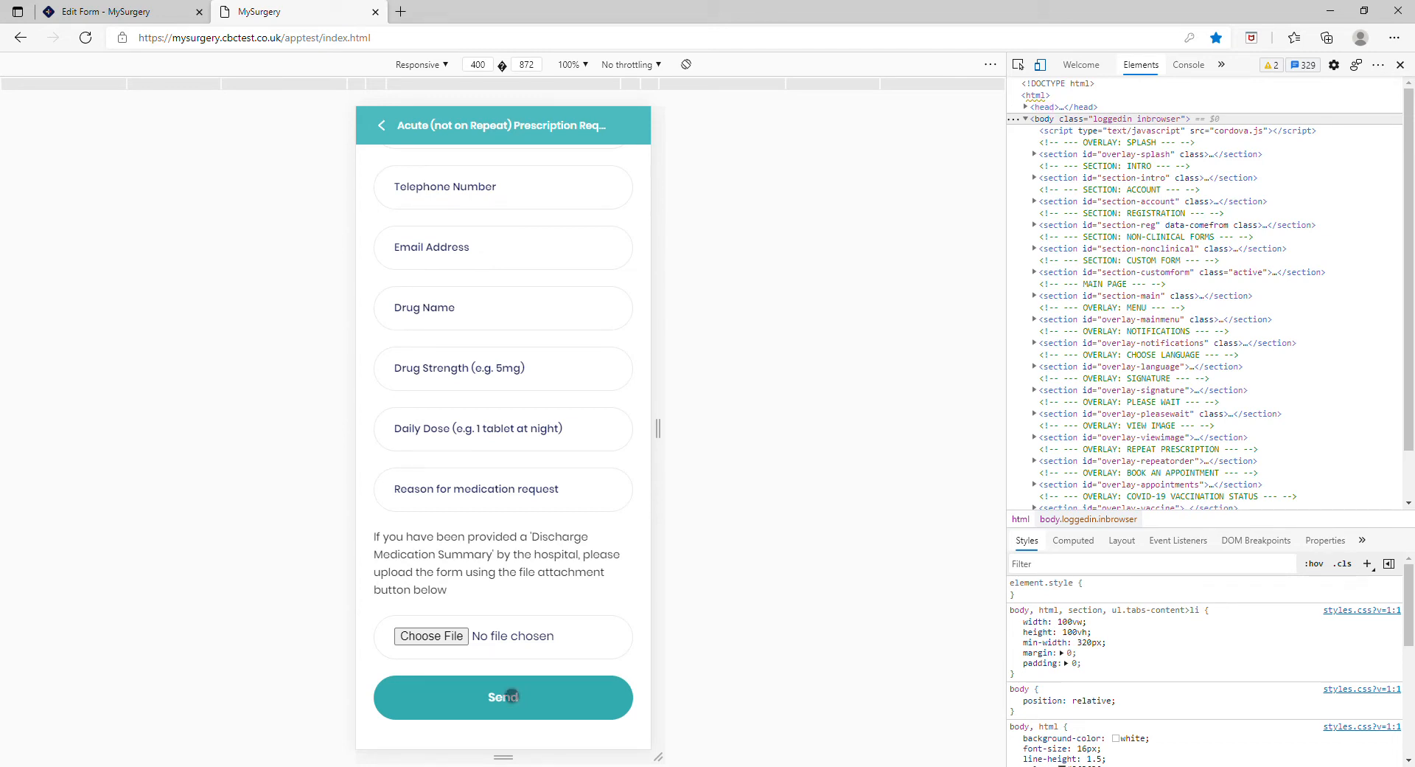
Step: Return to the form editor and load the Nominate a Pharmacy template, reviewing its loaded content
click(118, 12)
click(345, 300)
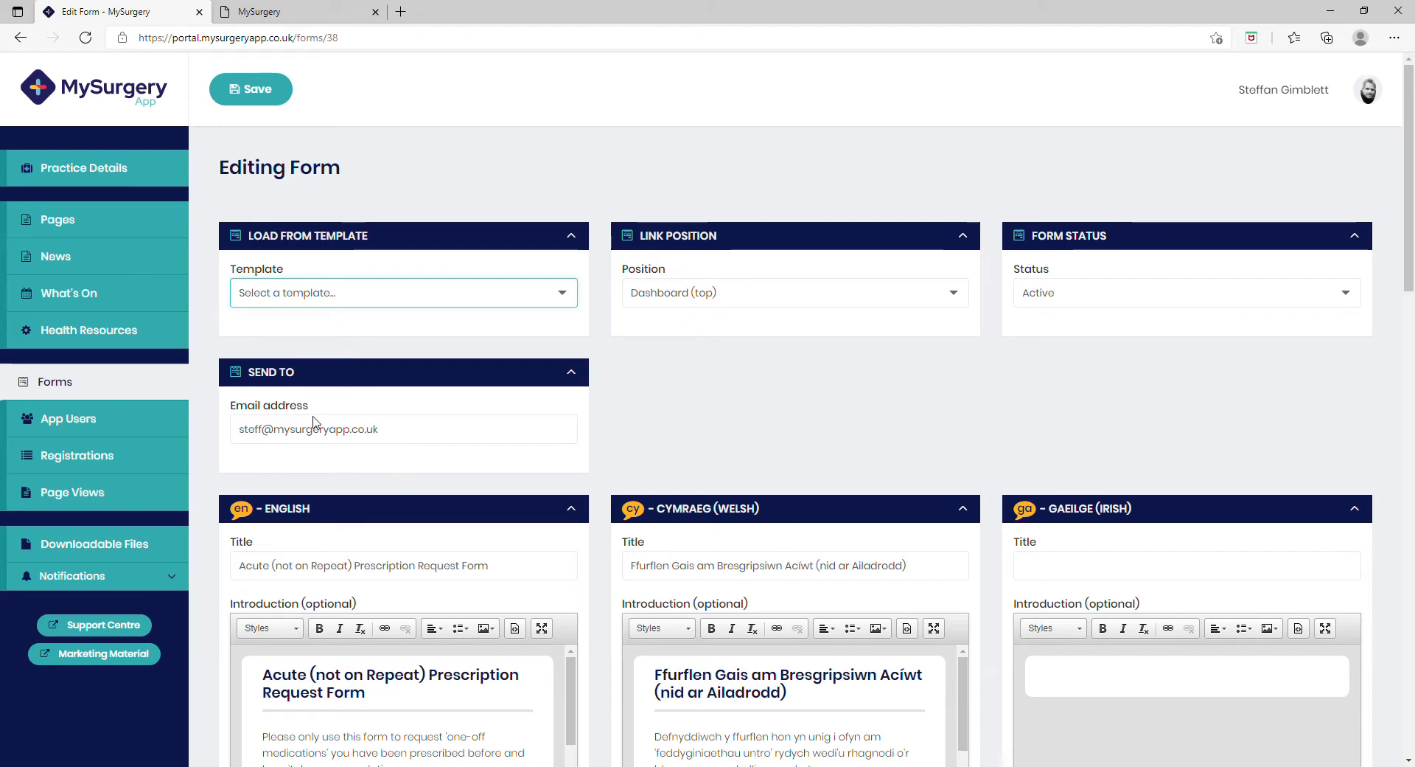
key(Down)
click(771, 130)
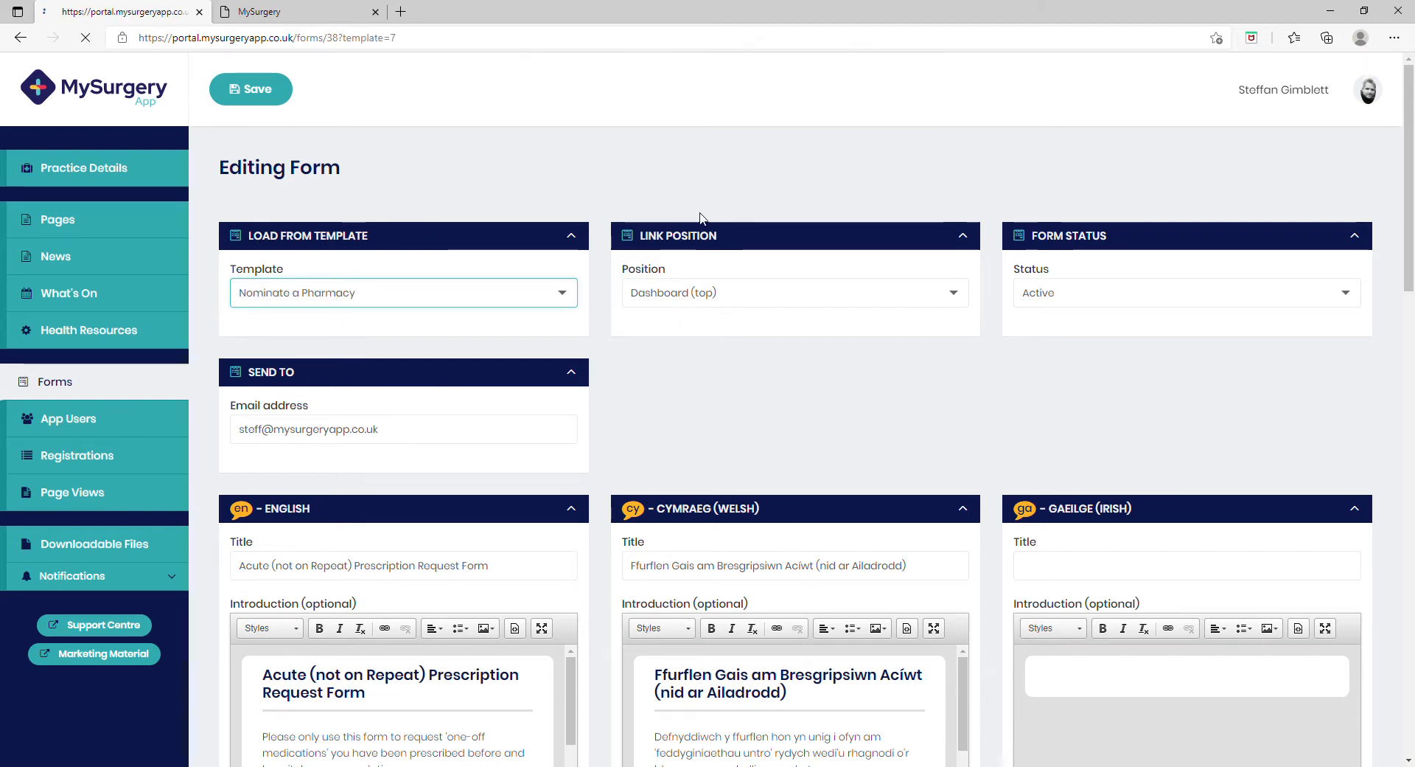
scroll(608, 531, down, 3)
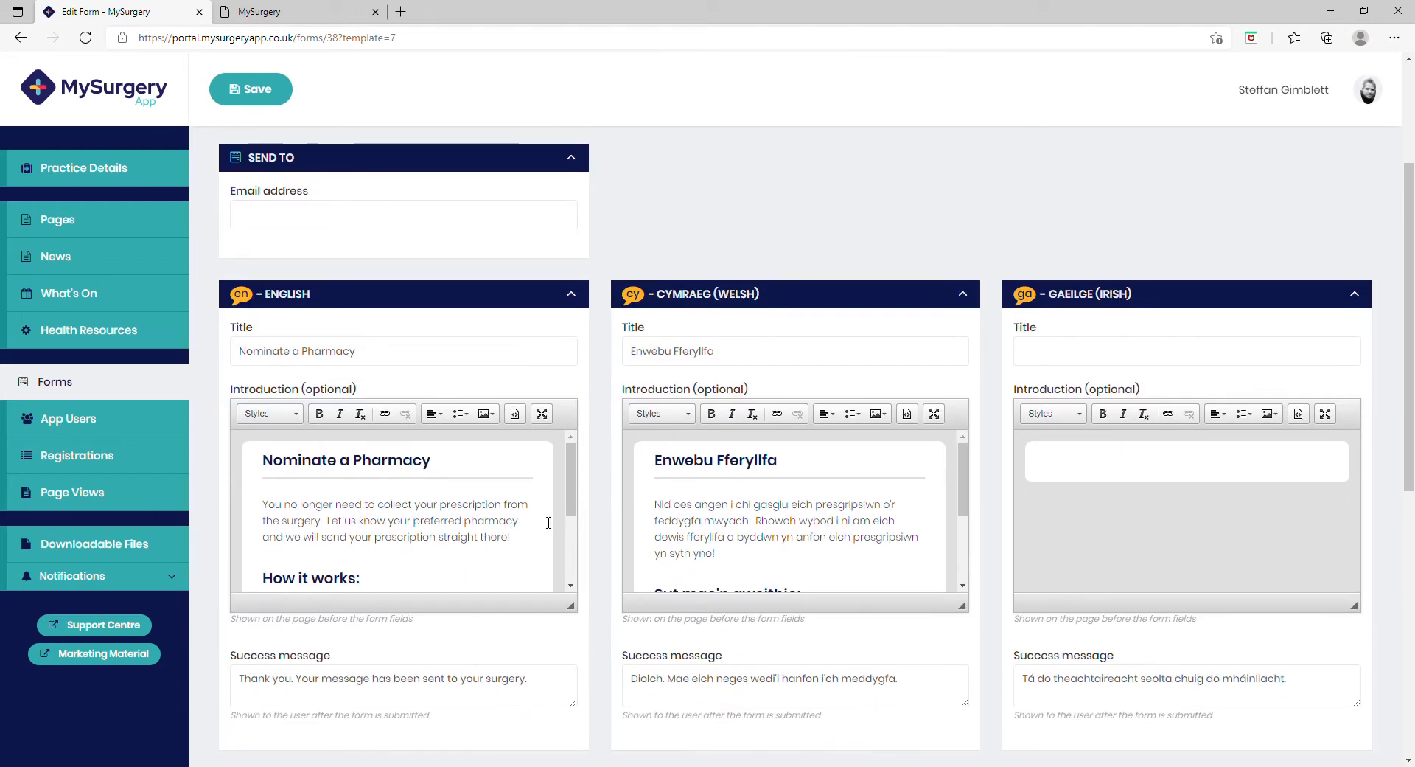
scroll(678, 643, down, 2)
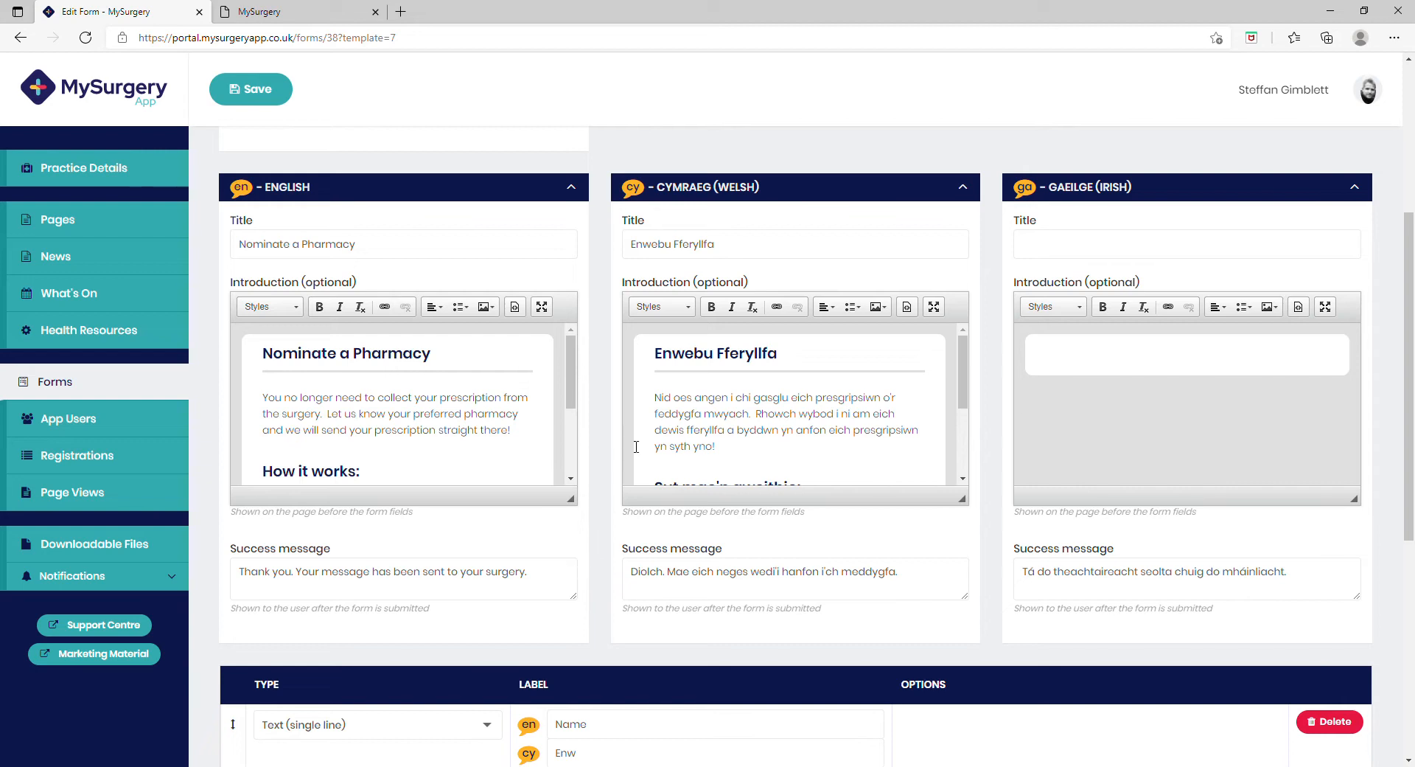
scroll(635, 446, up, 5)
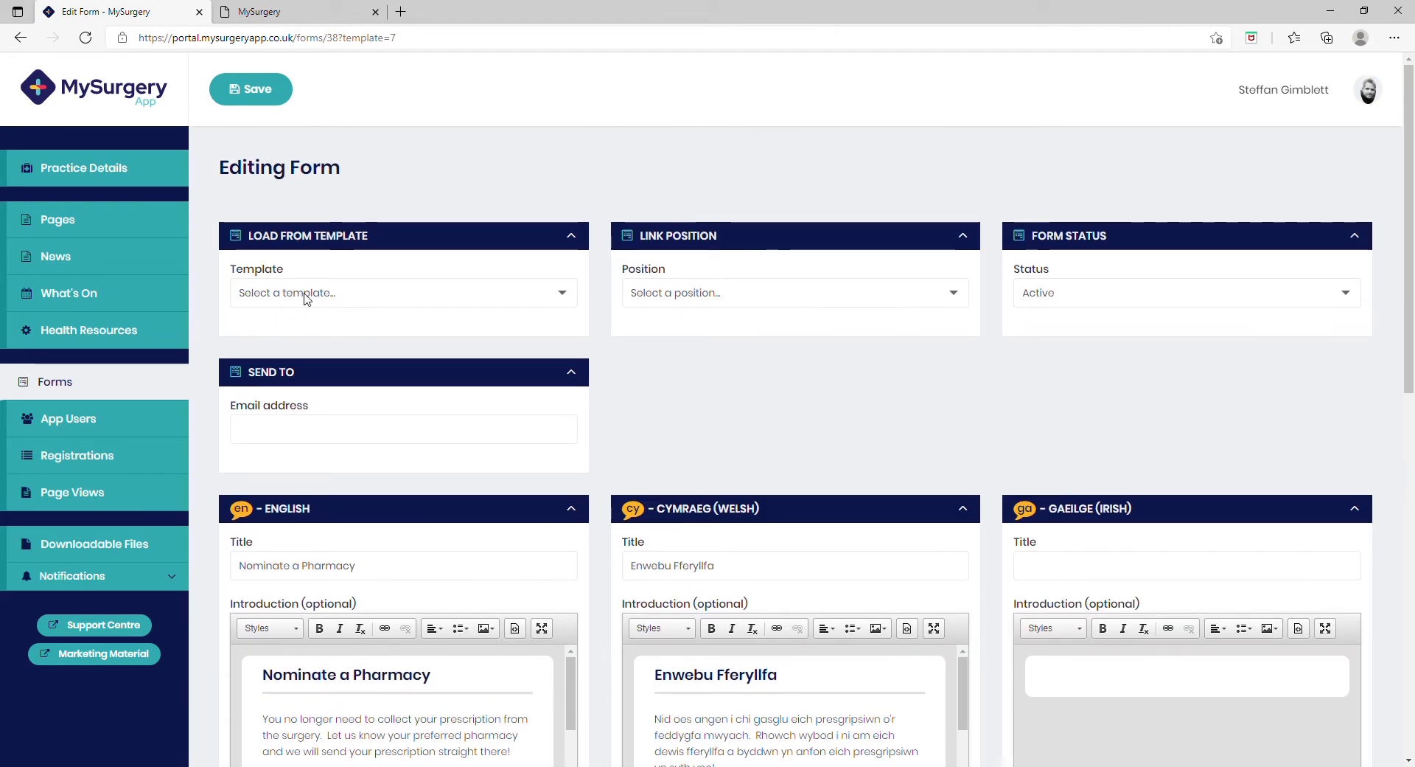
Step: Set the link position to Dashboard (top) and fill in the send-to e-mail address
click(791, 293)
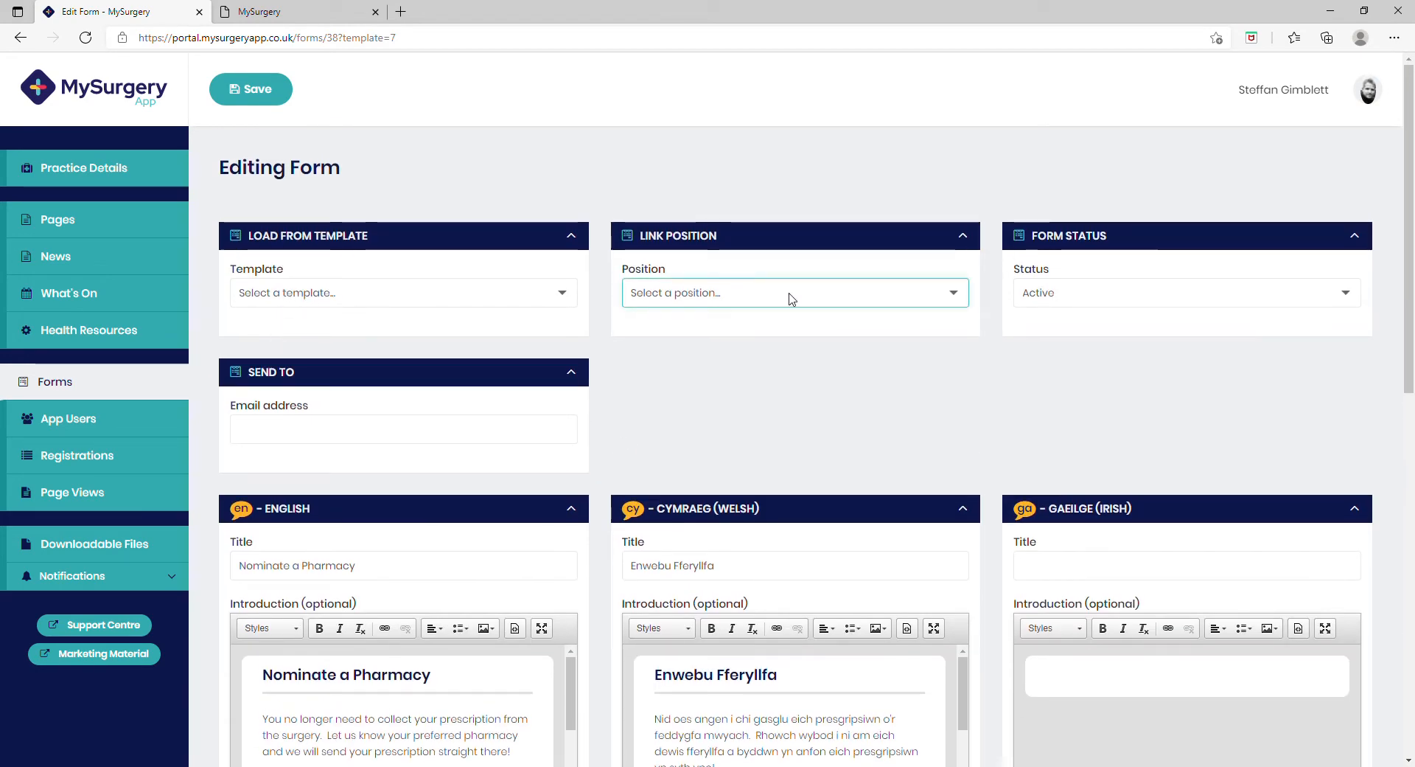
click(726, 377)
click(395, 435)
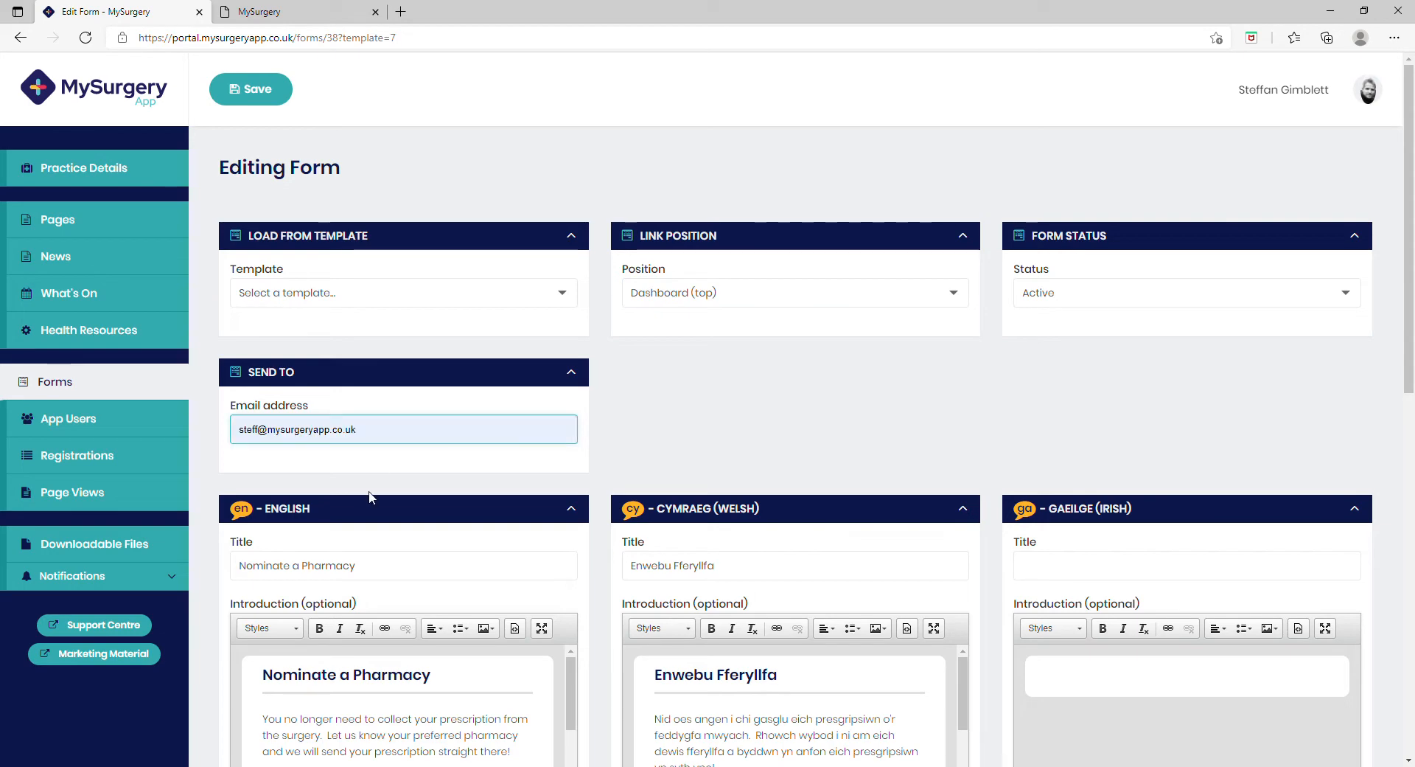
click(394, 493)
click(726, 422)
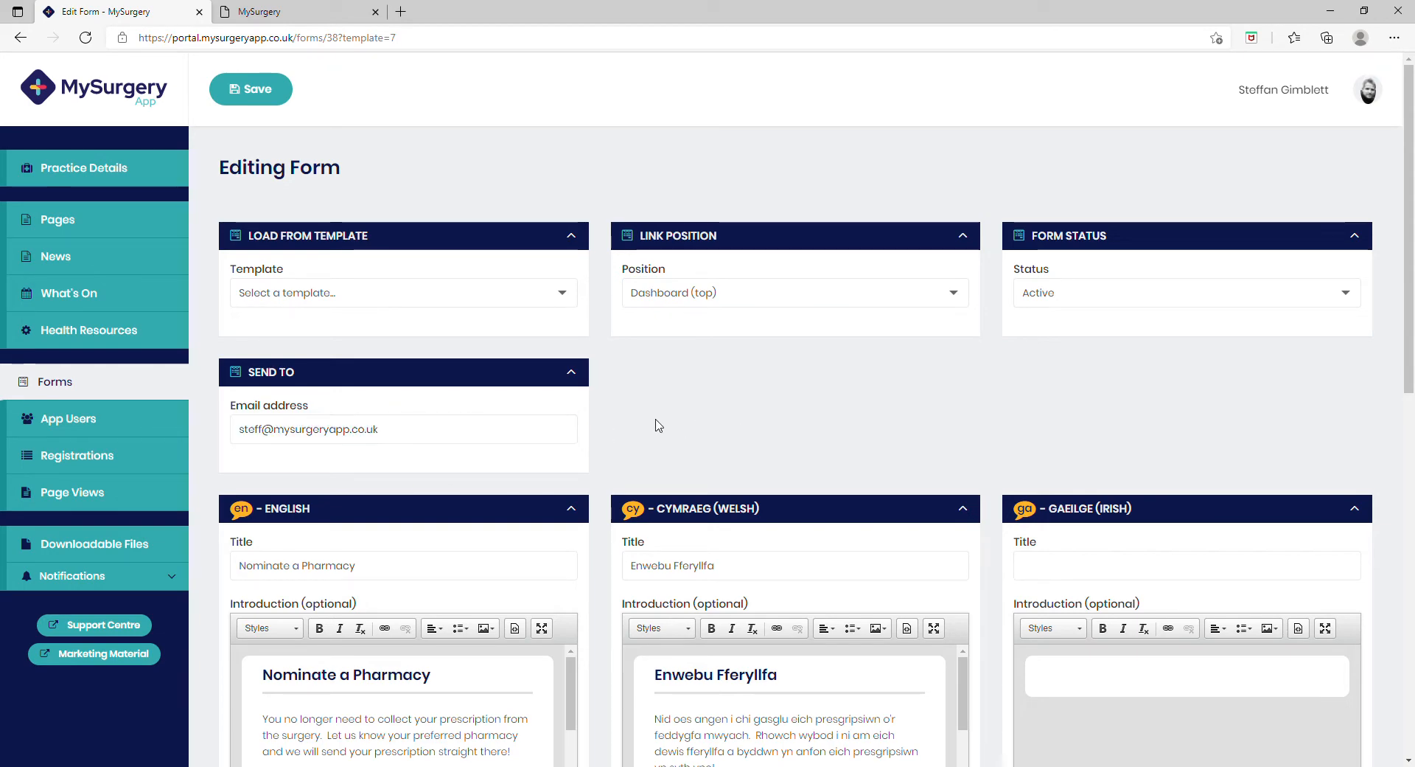
Step: Set the pharmacy field's English options to "Lloyds, CoOp" and change its type to Radio buttons
scroll(659, 426, down, 10)
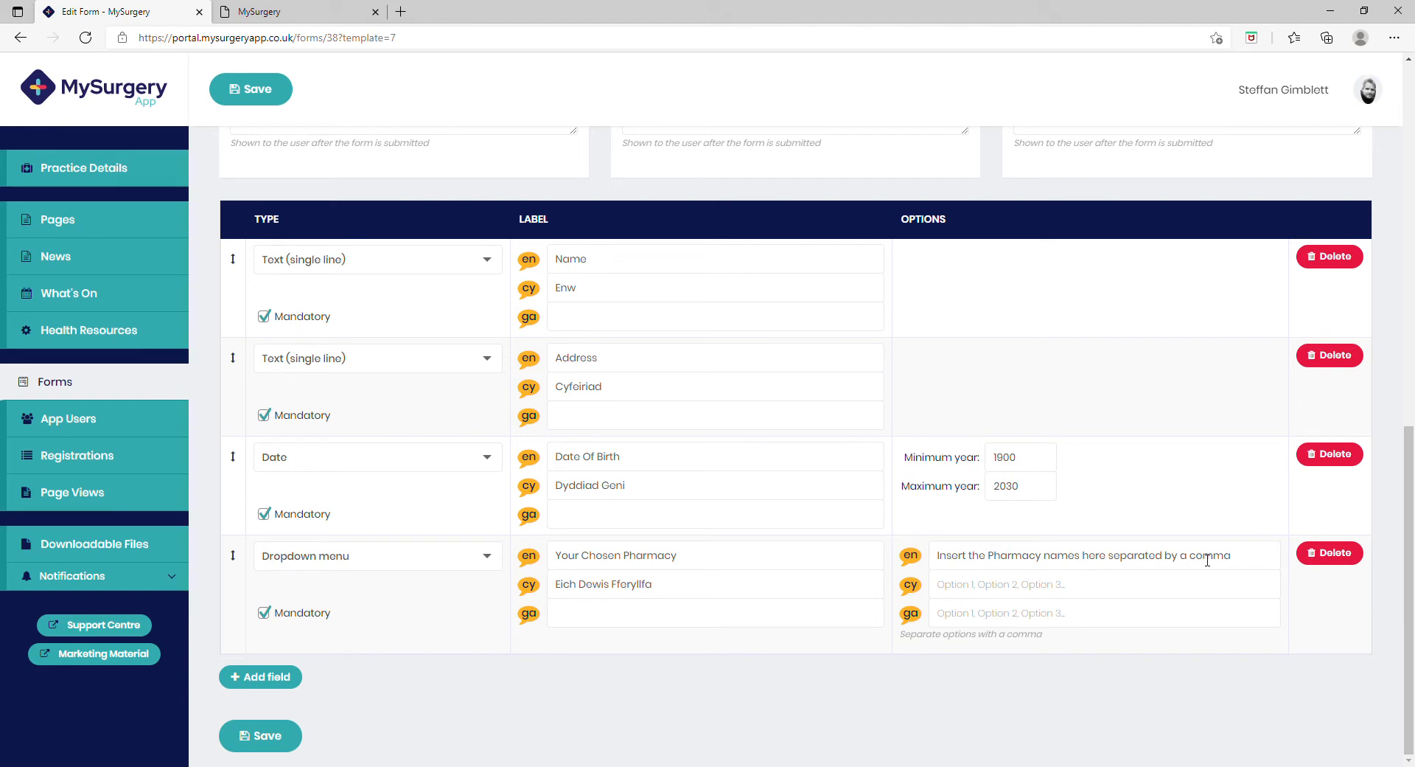
drag(1243, 560, 919, 562)
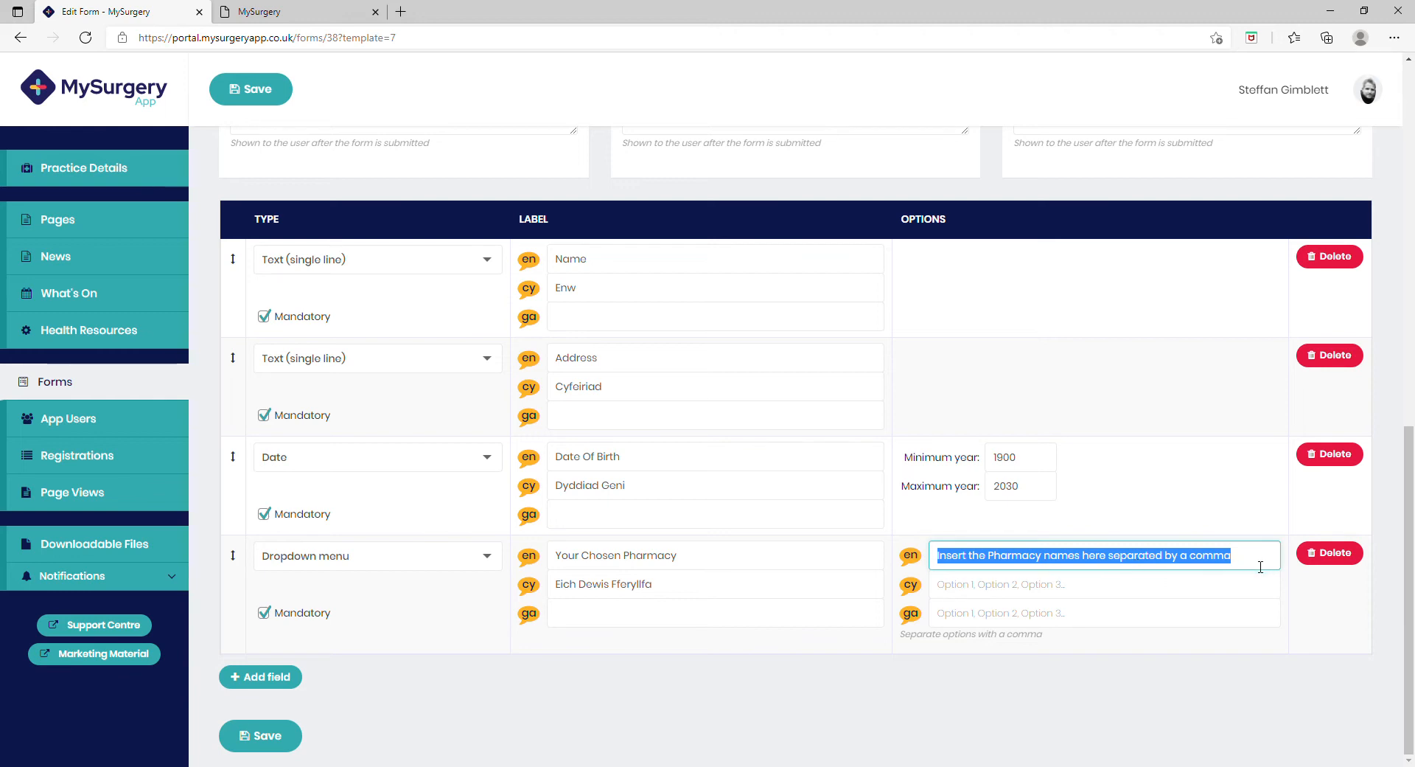
key(BackSpace)
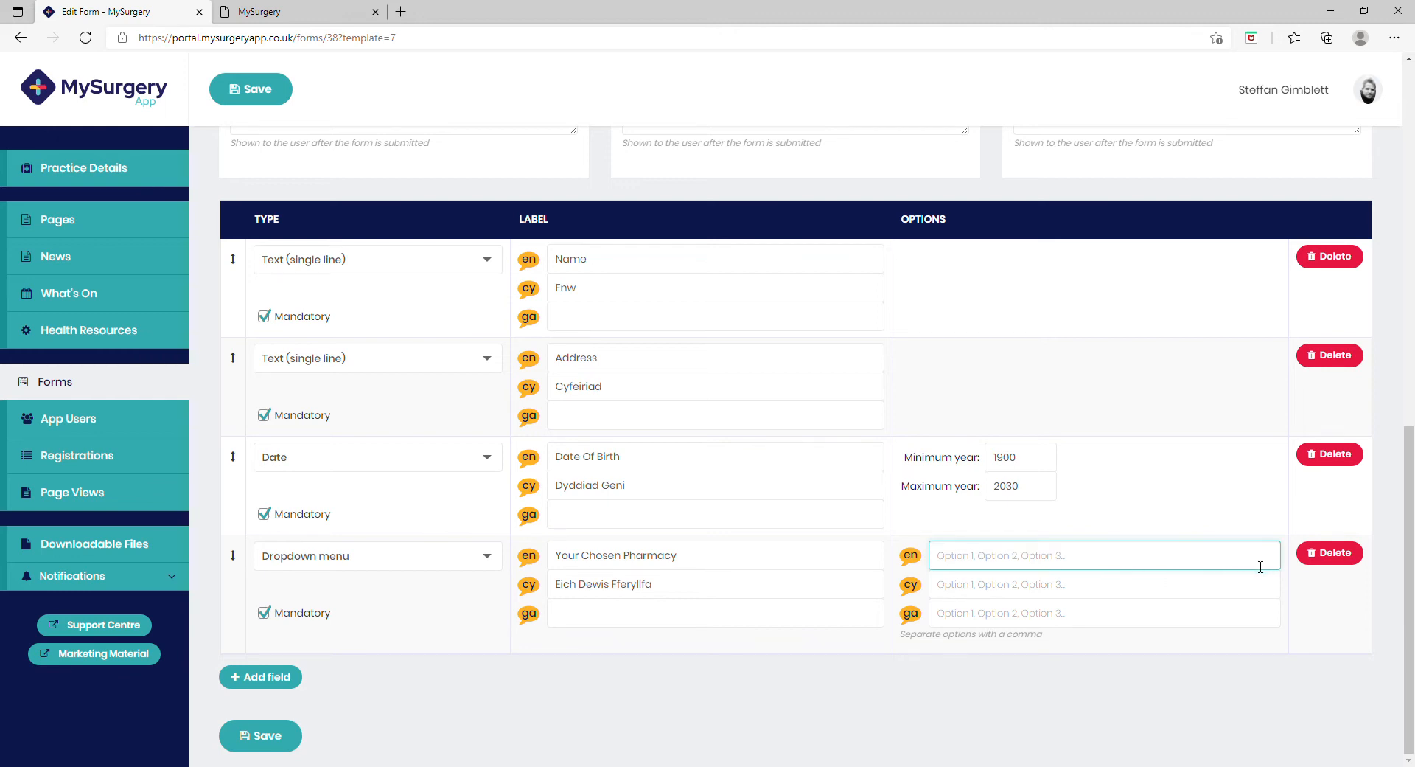
text(Lloyds, CoOp)
click(373, 568)
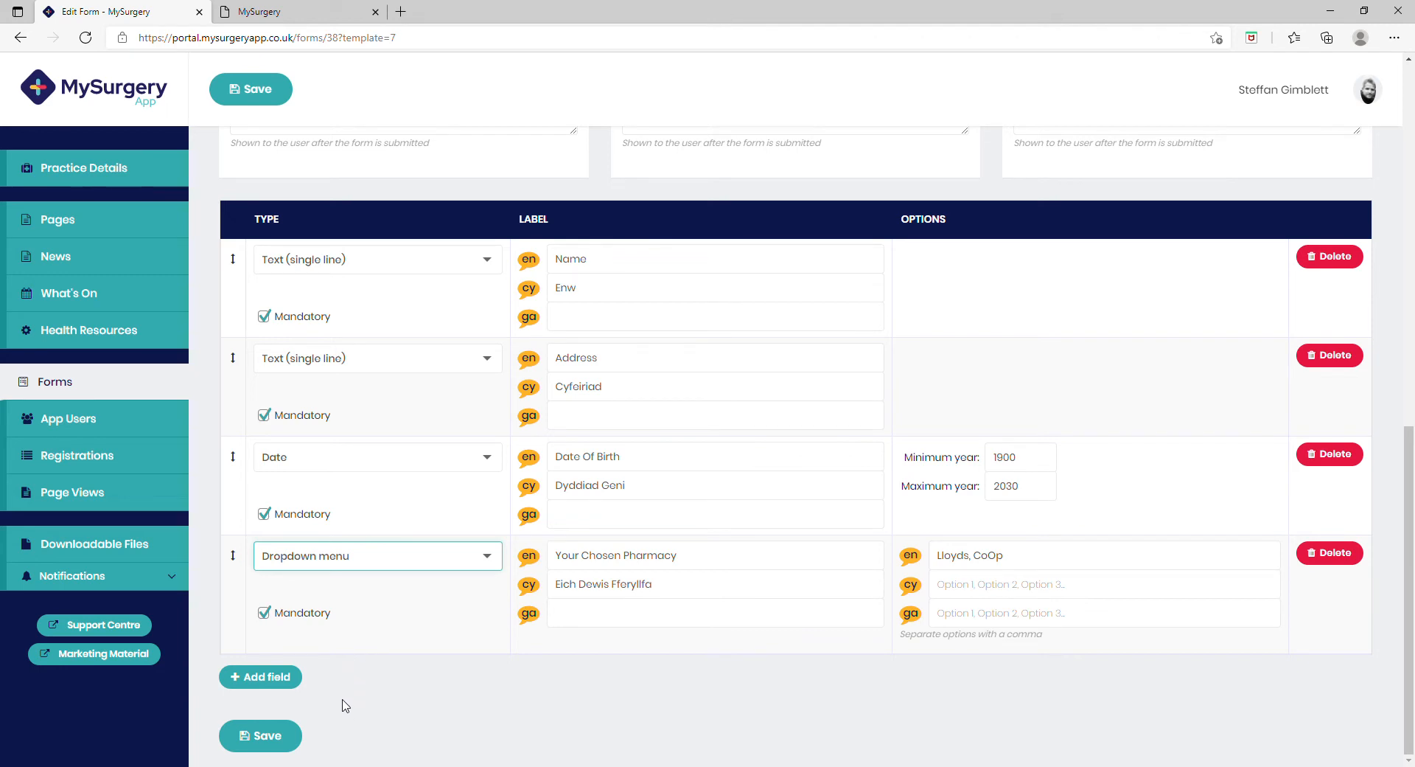
key(Down)
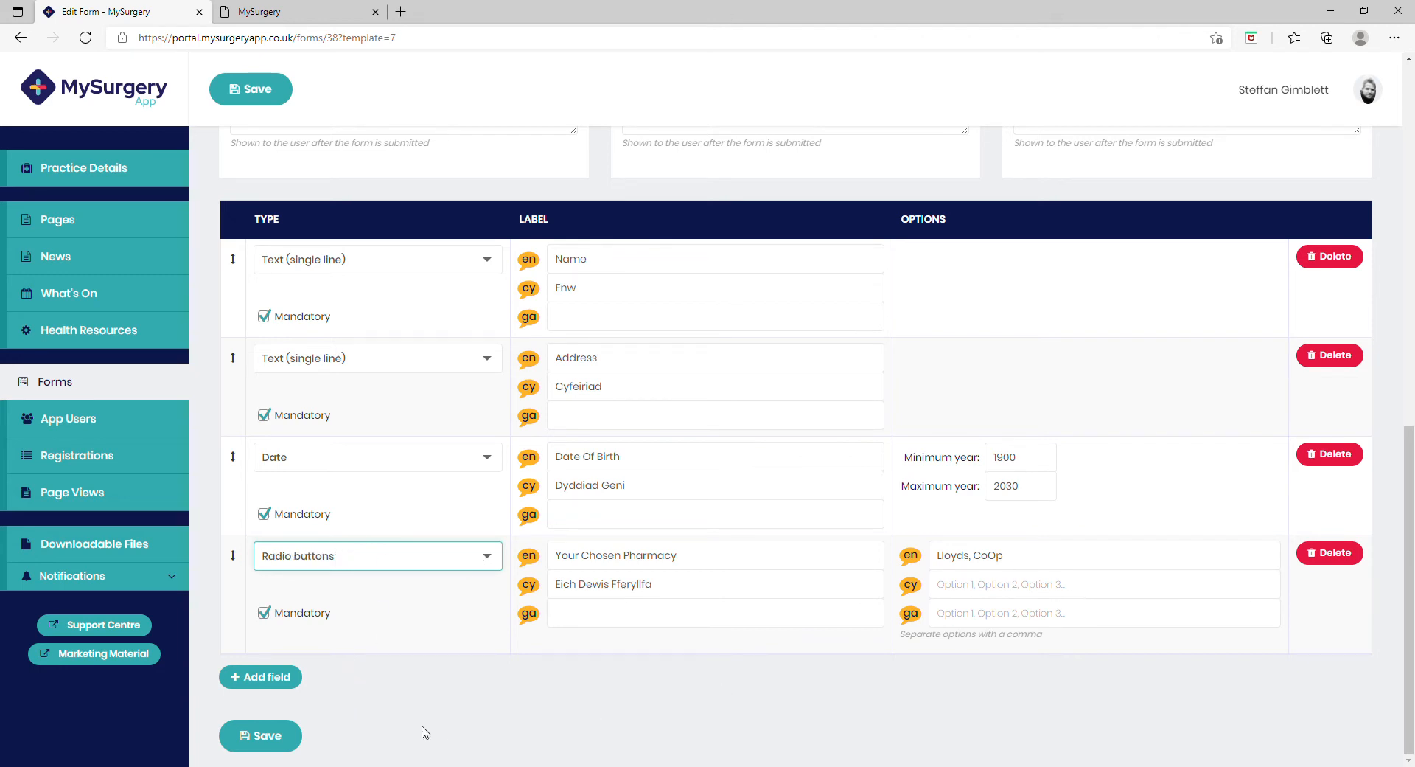
Step: Save the Nominate a Pharmacy form, reload the app preview and open the form from the dashboard to review it
click(277, 739)
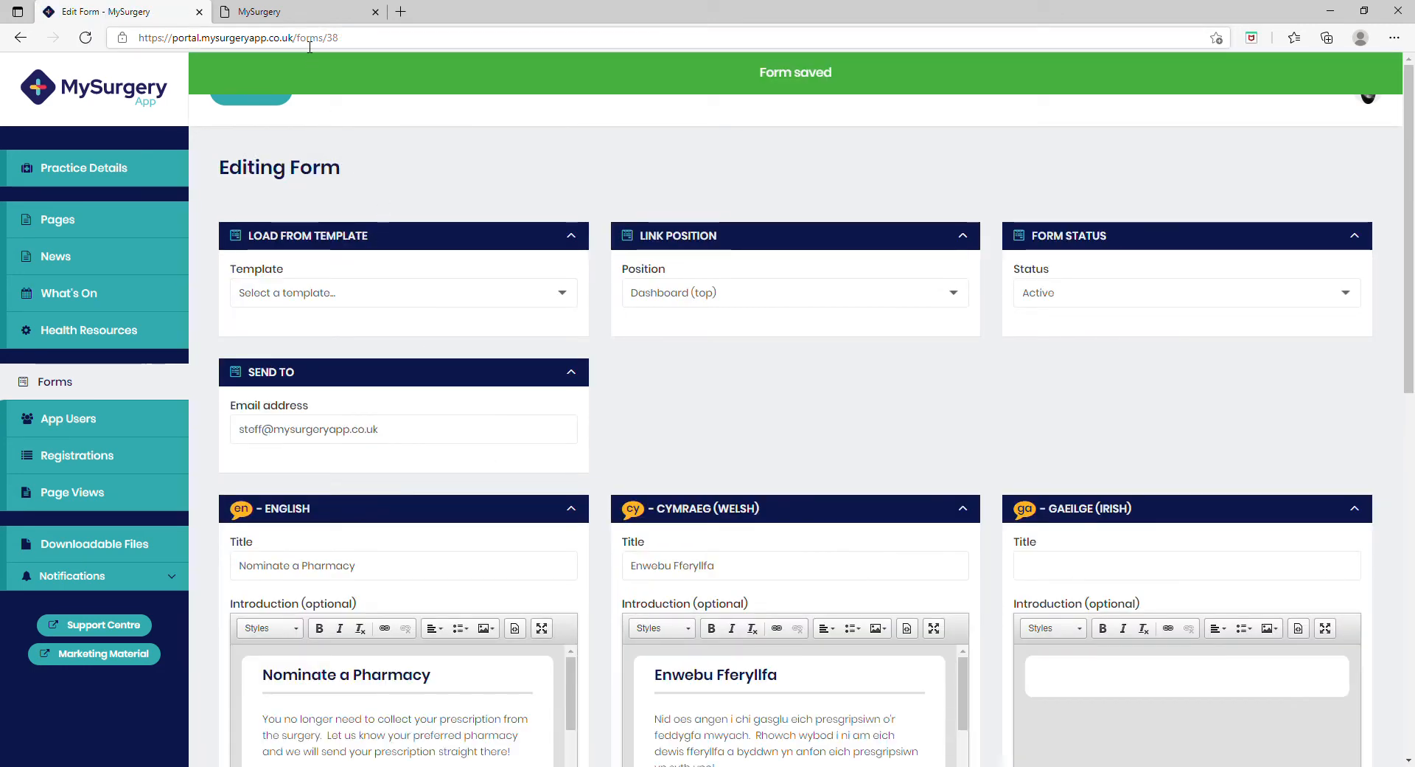
click(299, 14)
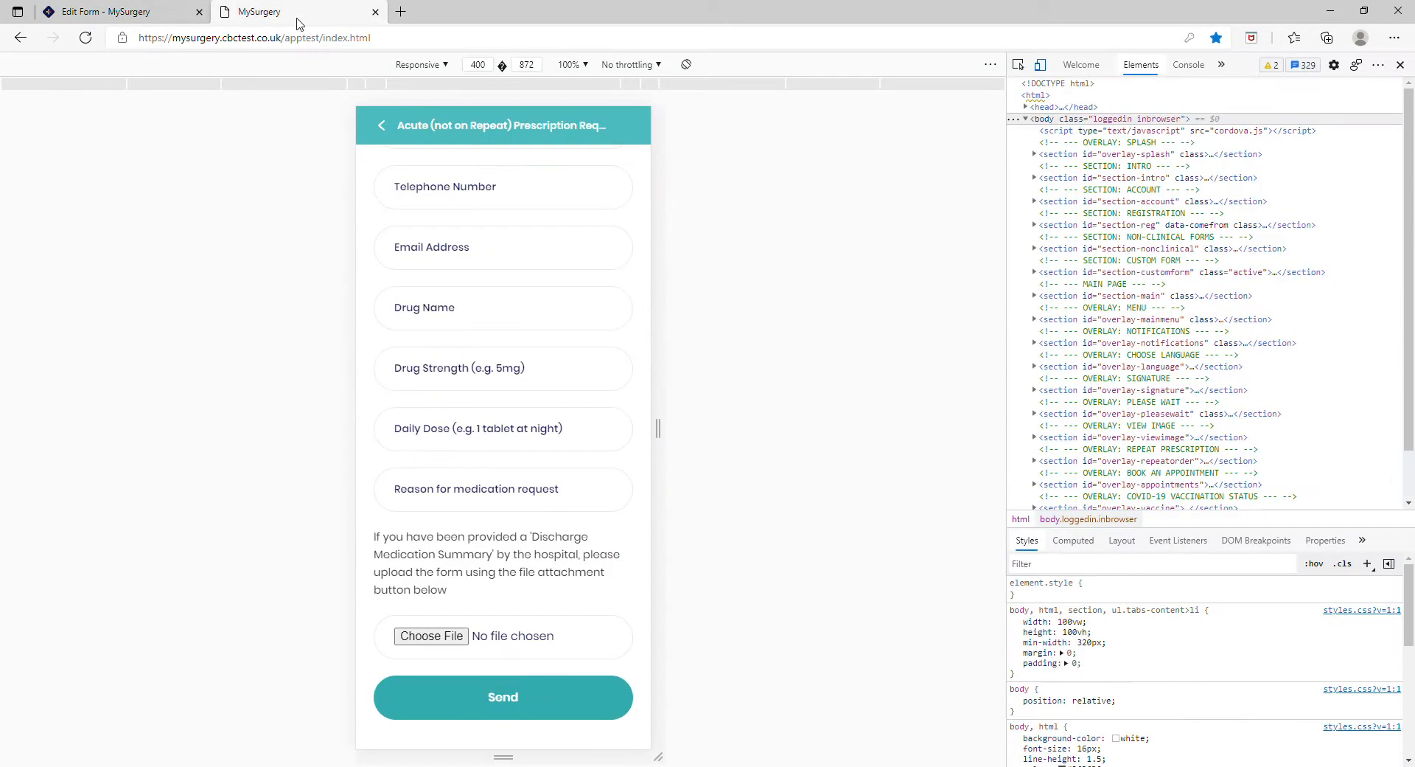
click(390, 138)
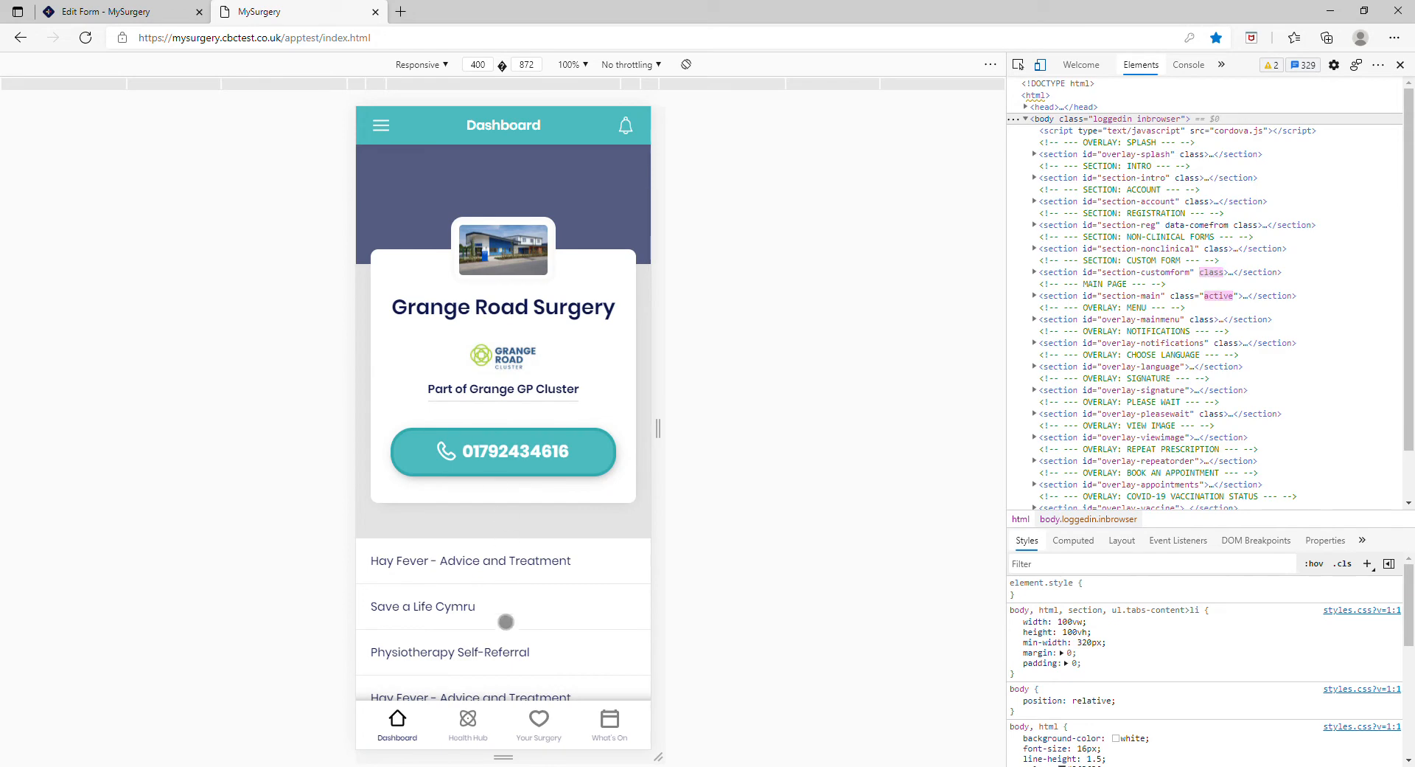
scroll(506, 623, down, 4)
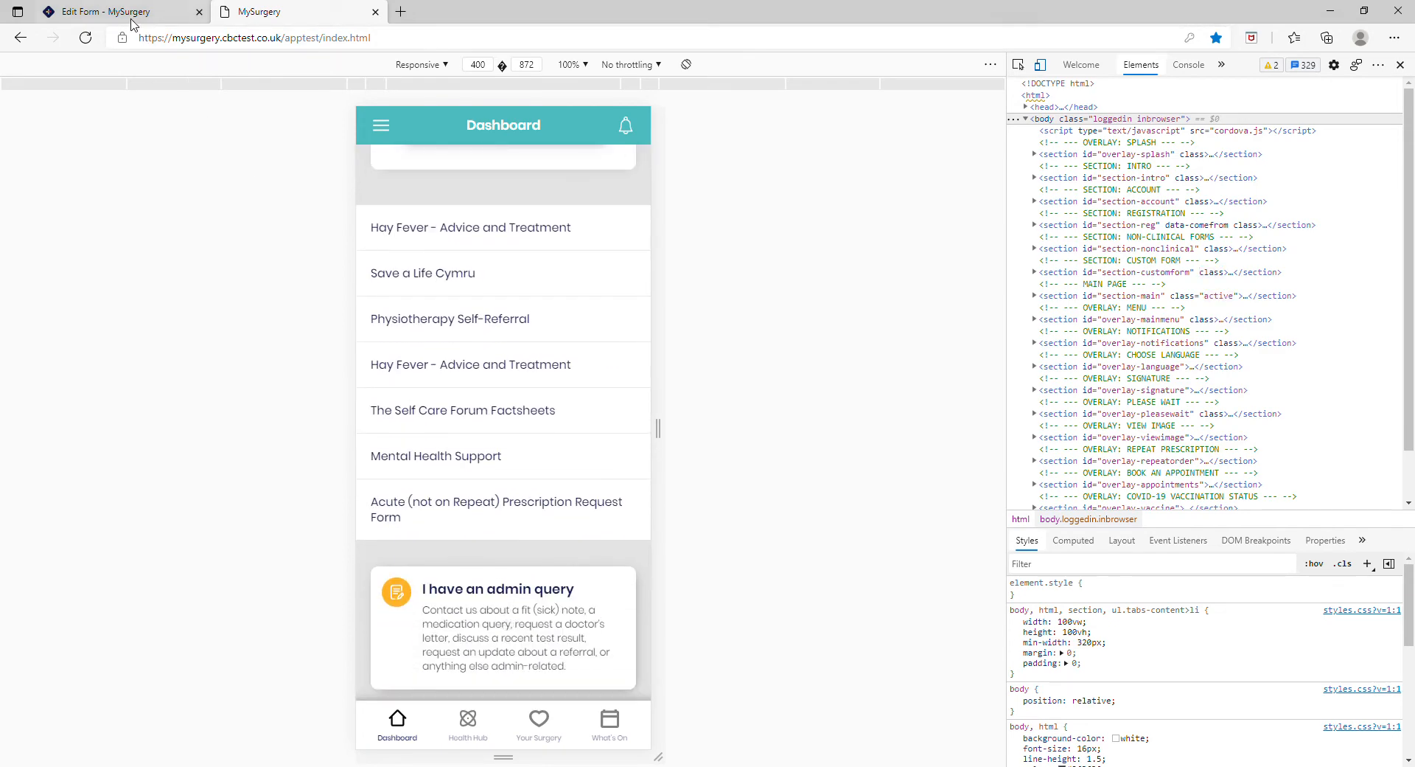
click(85, 37)
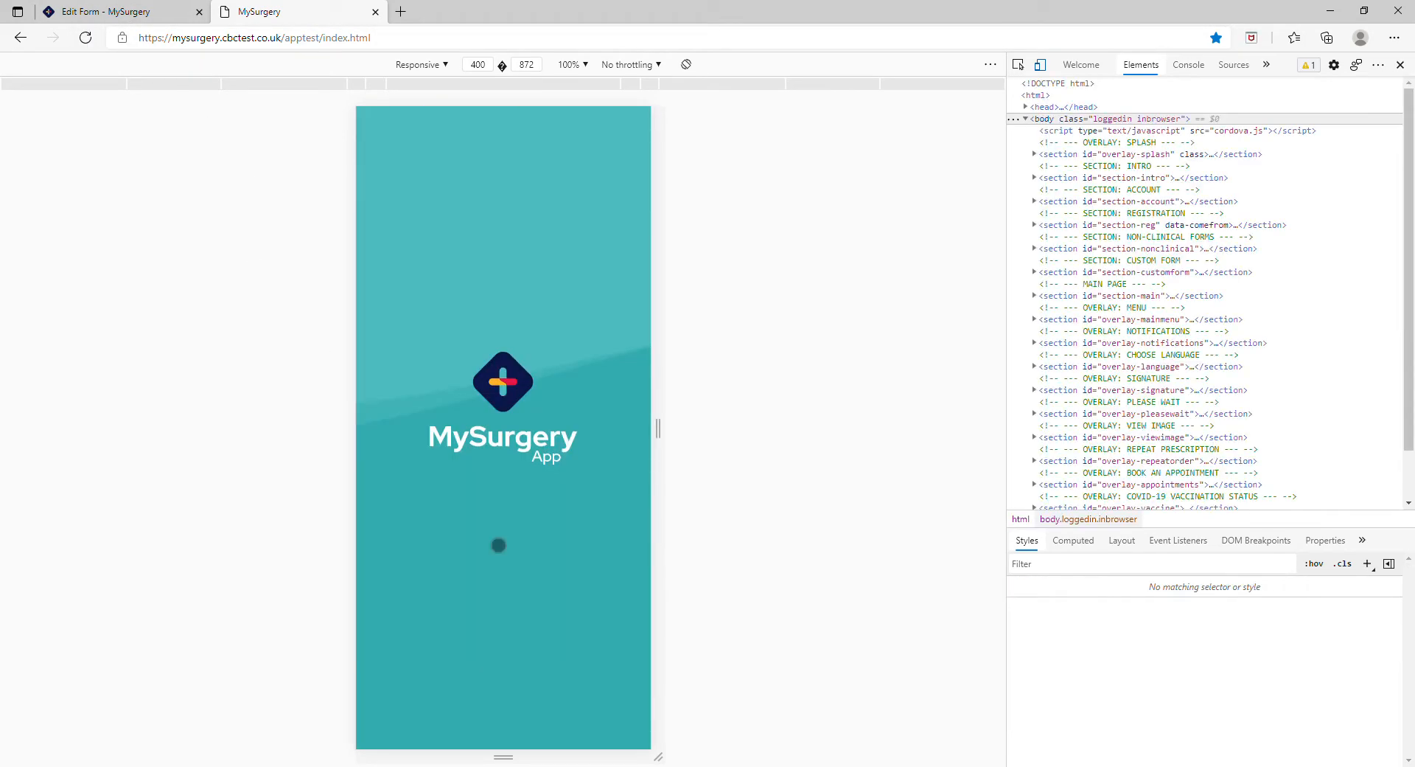
scroll(498, 546, down, 2)
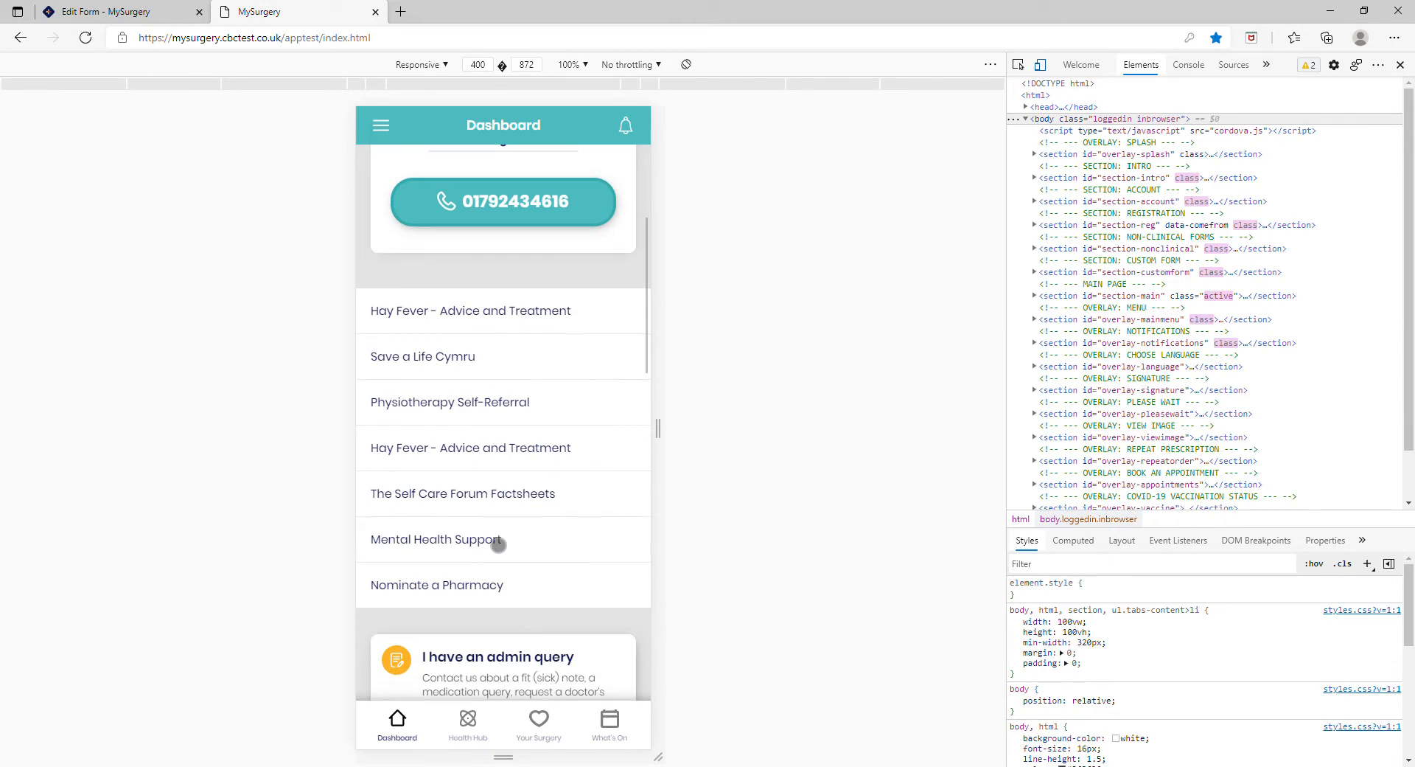
click(484, 589)
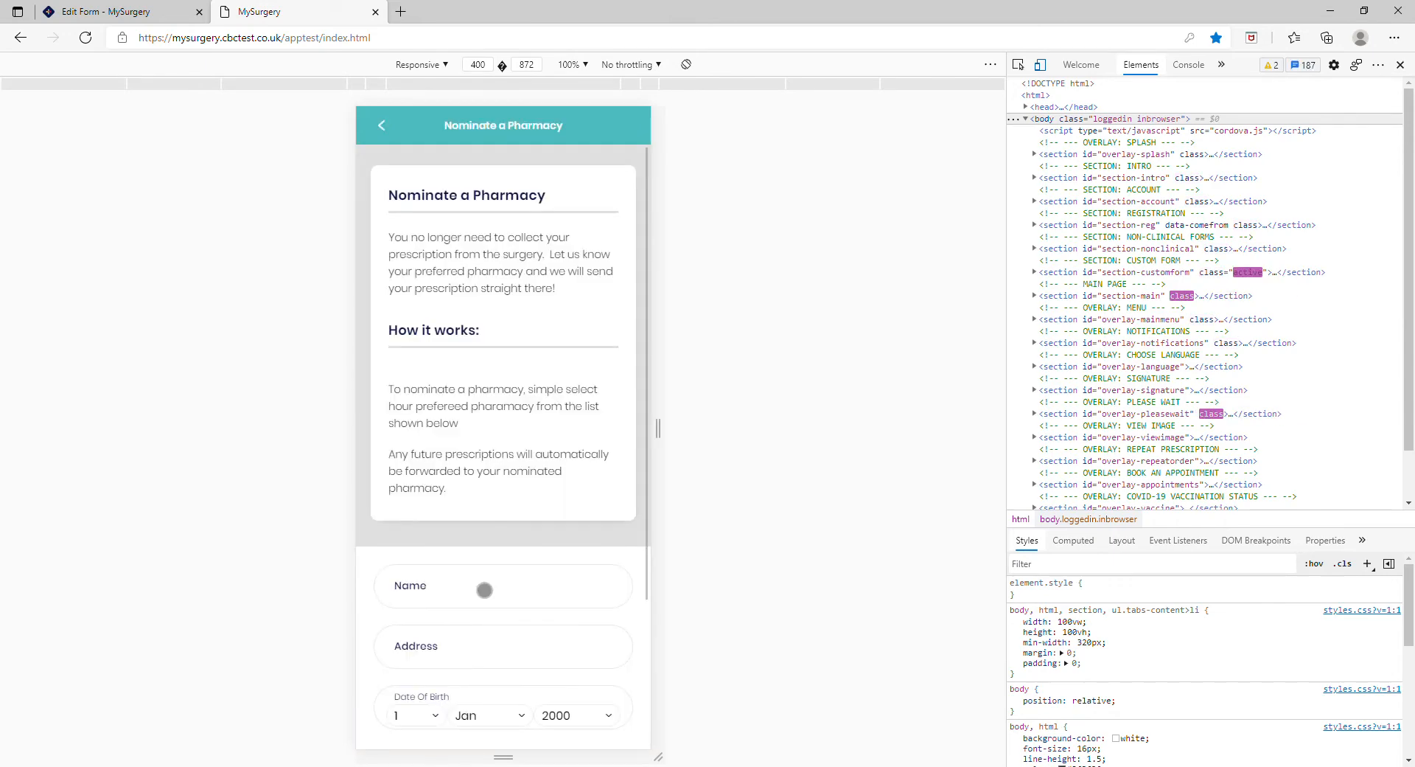
scroll(493, 546, down, 2)
scroll(480, 436, up, 1)
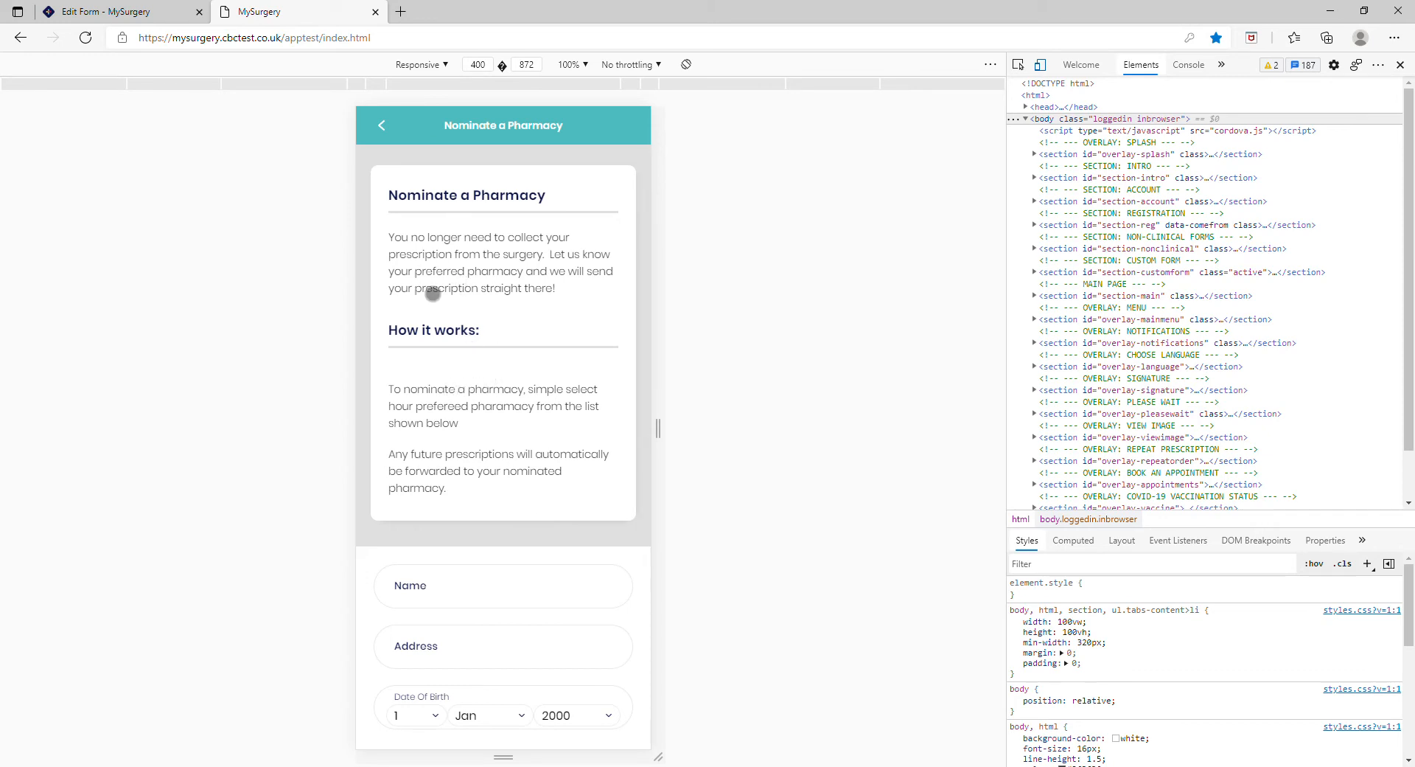
scroll(508, 572, down, 2)
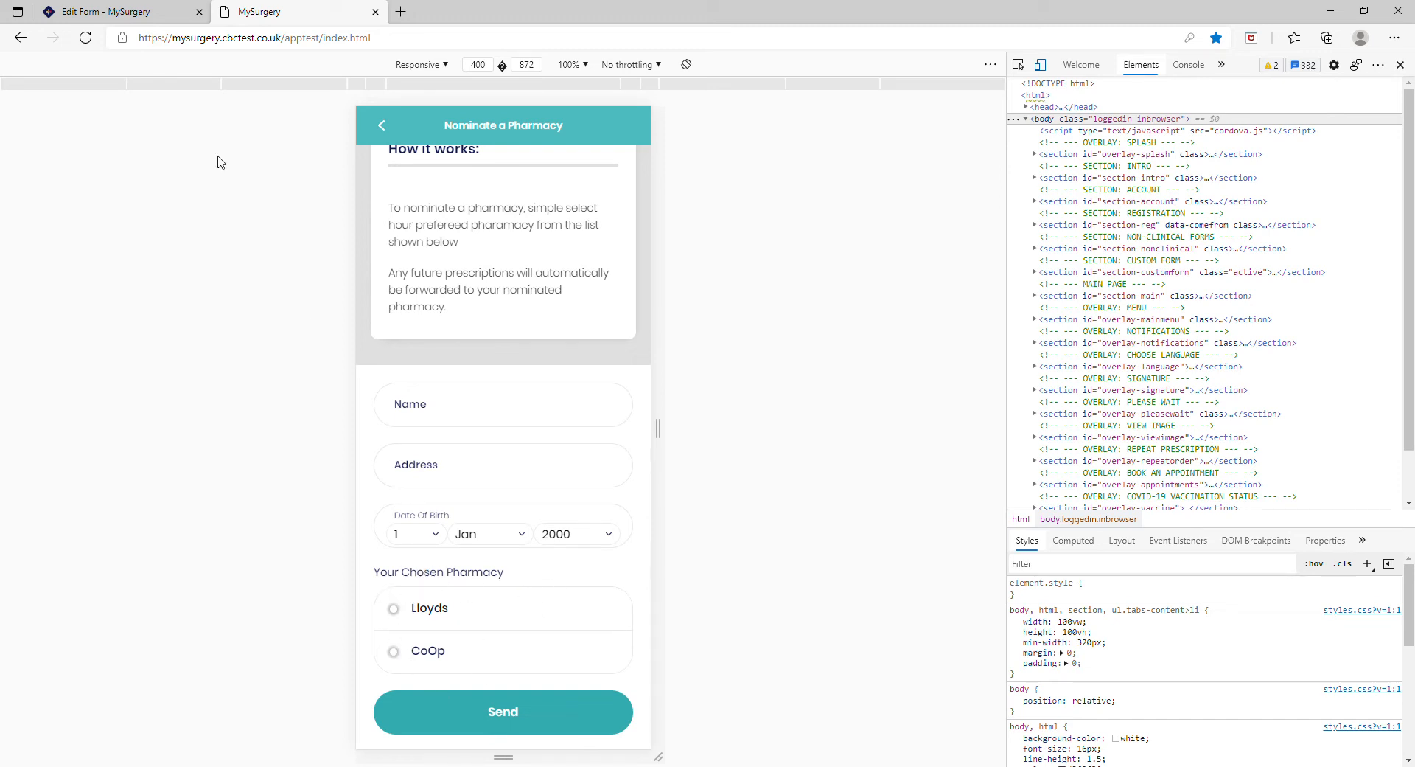
Step: Return to the portal and reopen the Nominate a Pharmacy form for editing from the Forms list
click(162, 16)
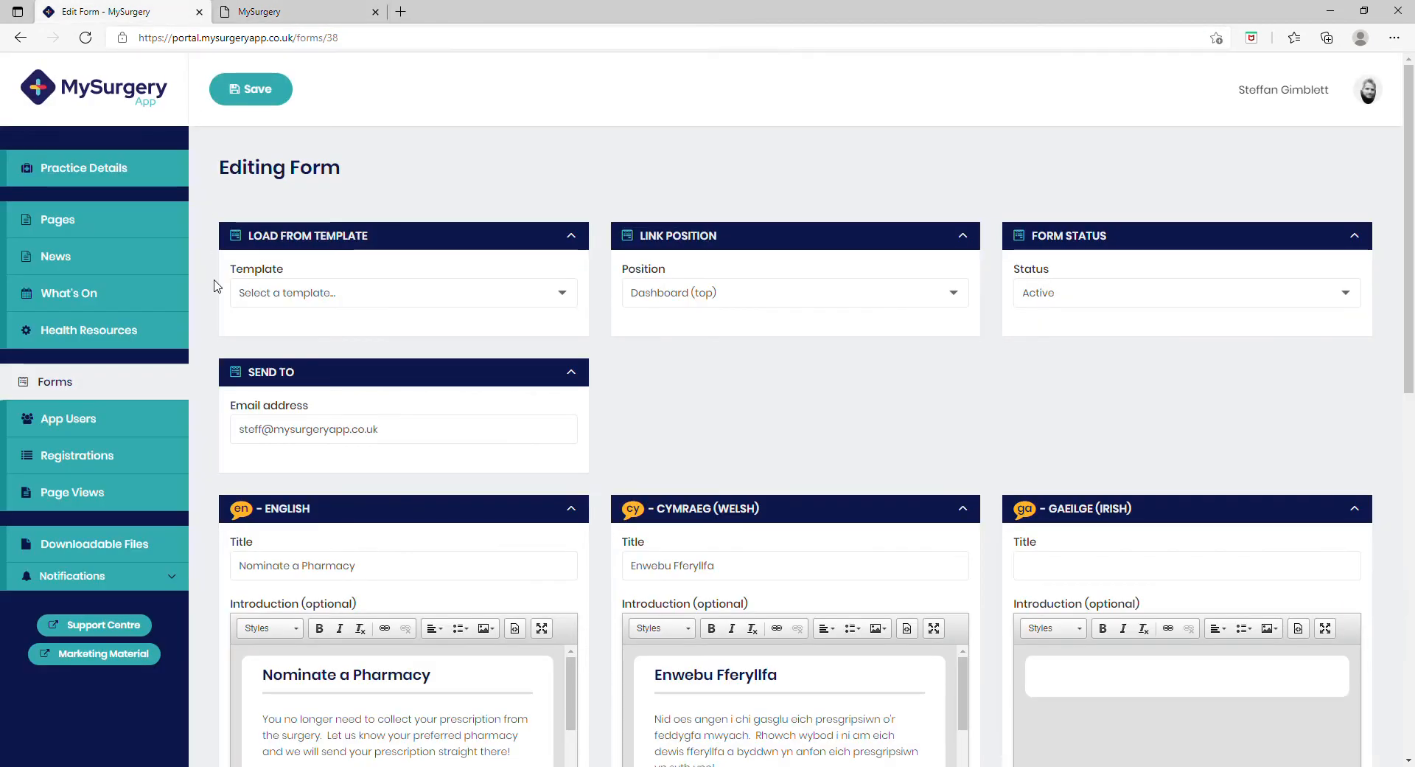
click(126, 384)
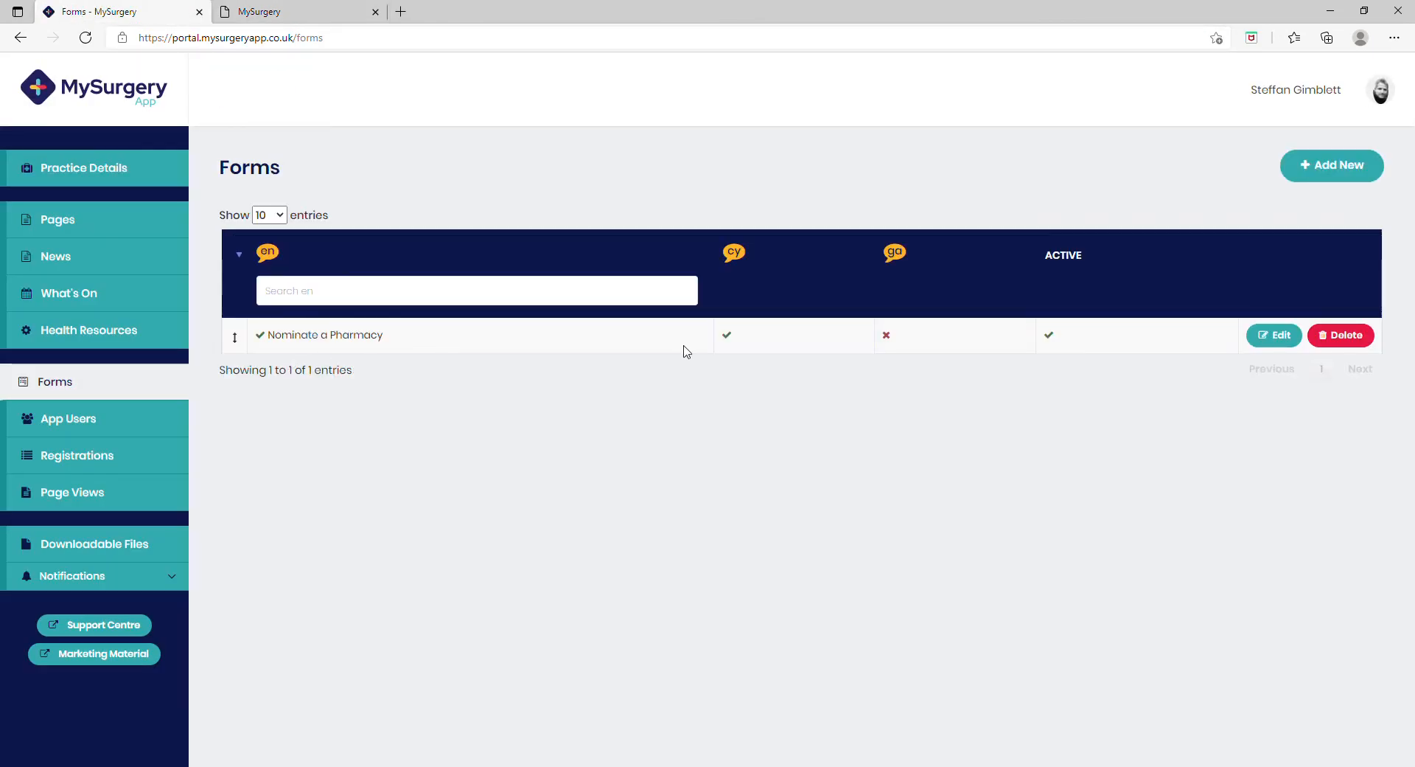
click(1274, 335)
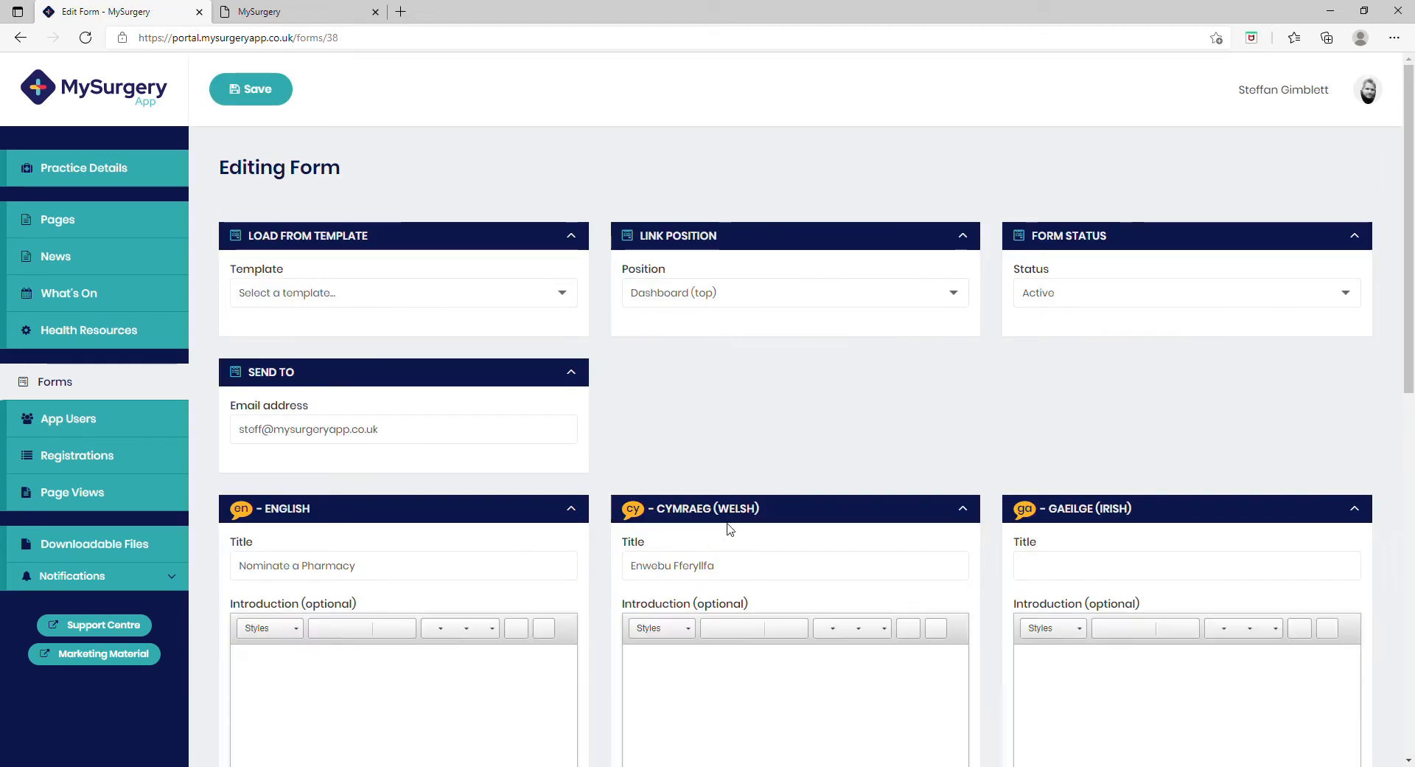
scroll(730, 529, down, 10)
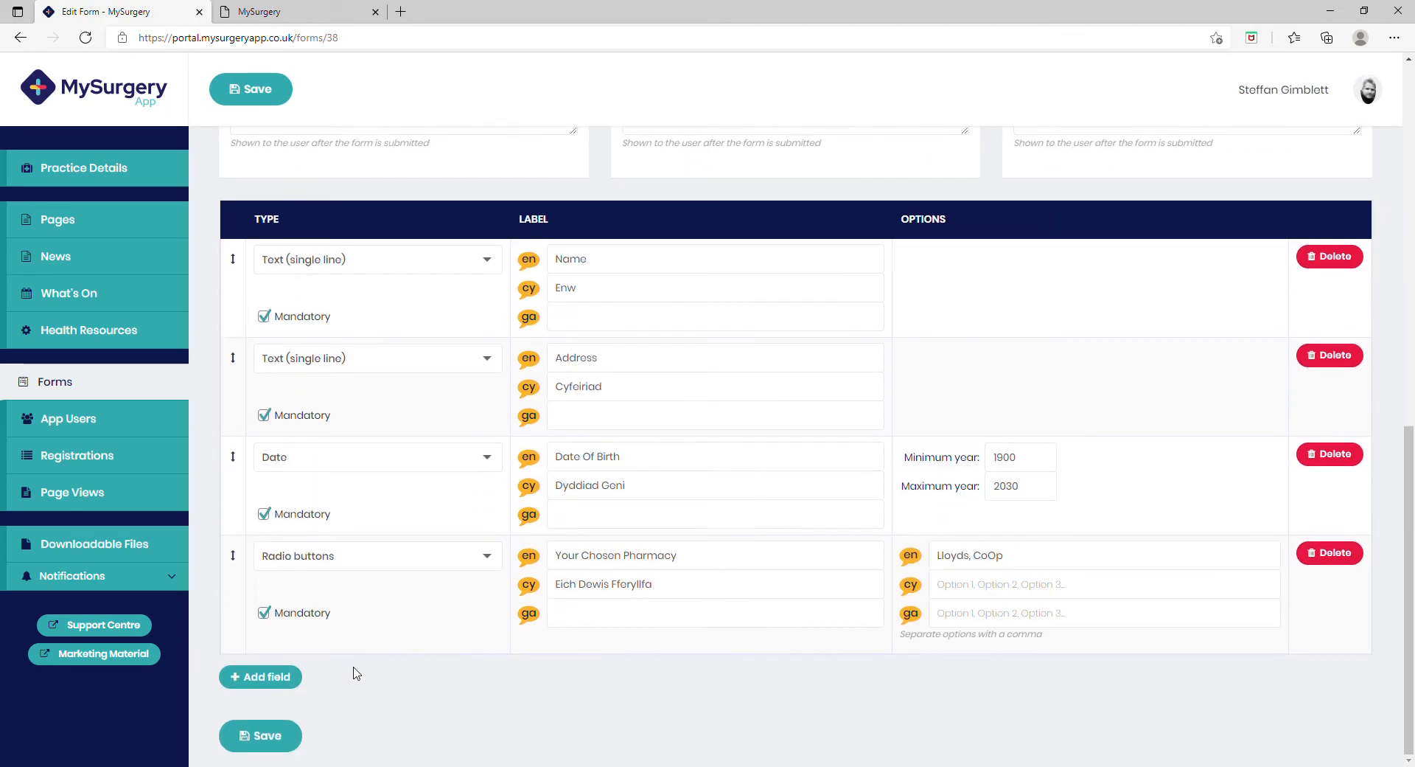
click(284, 677)
scroll(642, 612, down, 2)
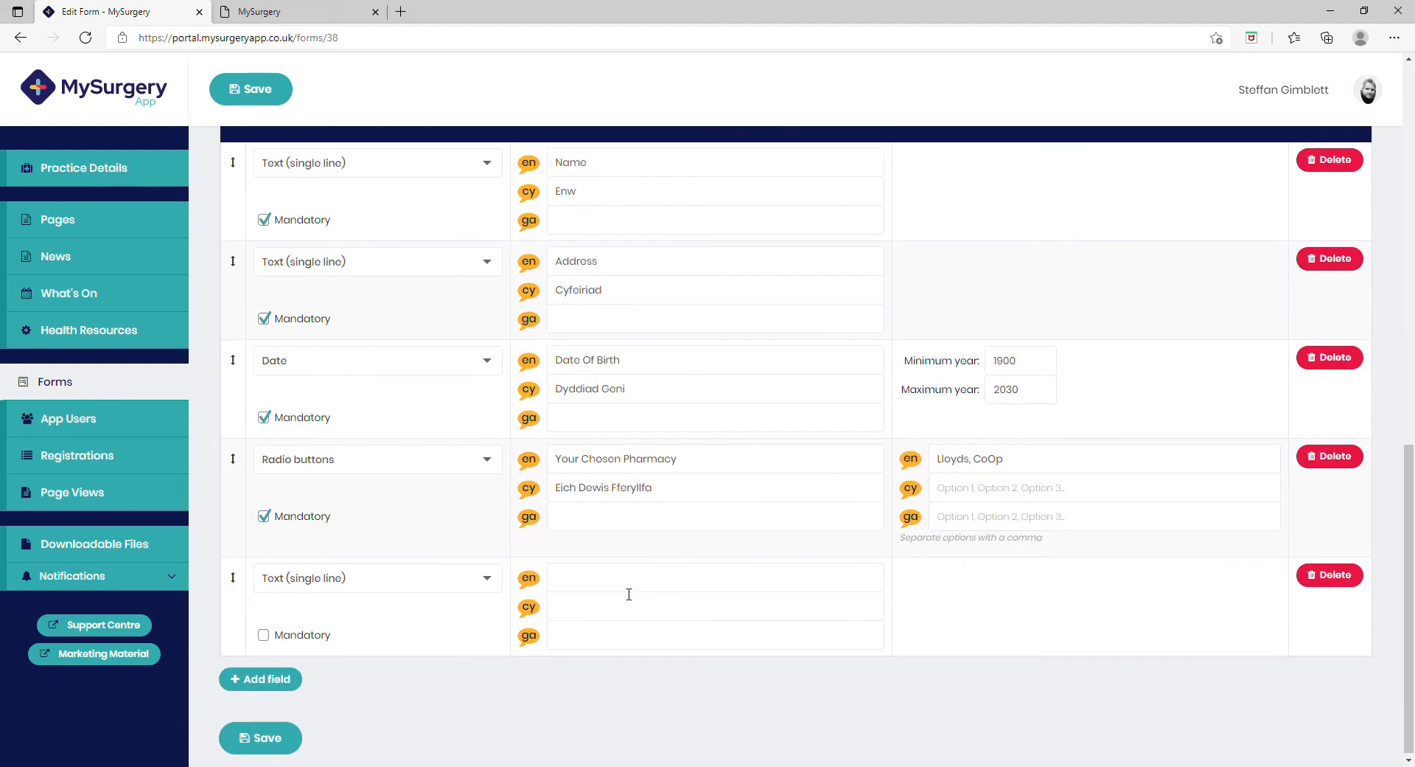
click(490, 577)
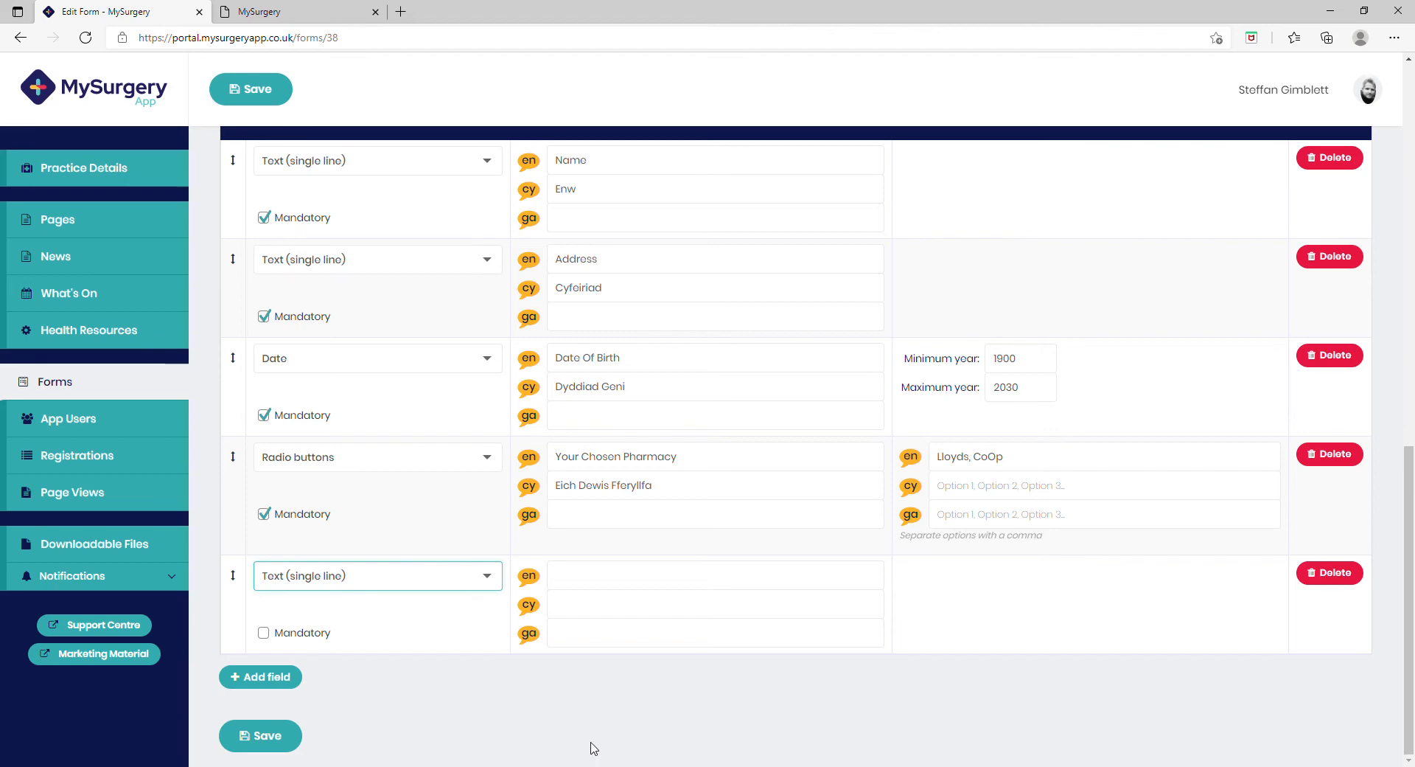
scroll(489, 401, up, 12)
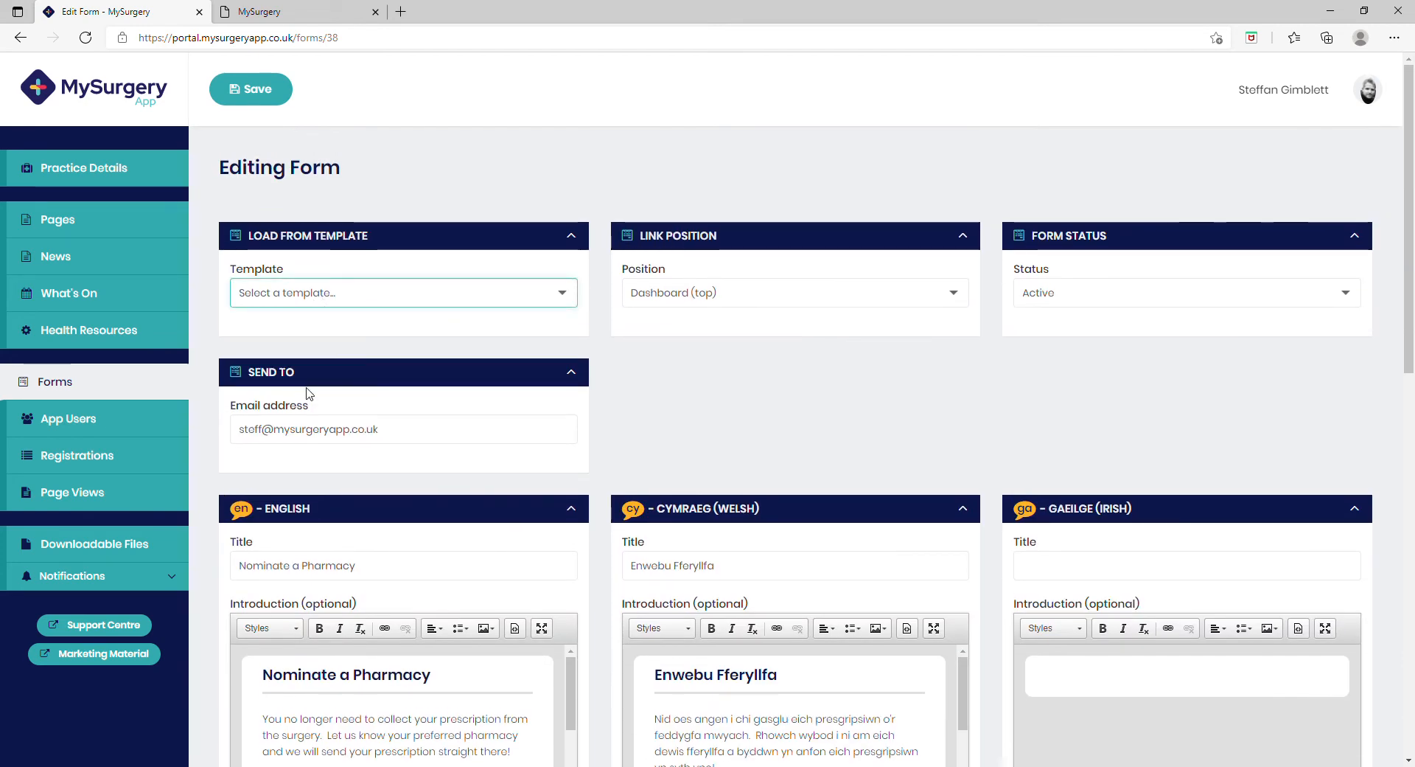
Step: Load the Tell Us If You Are A Carer template over the form and set its link position to Dashboard (top)
click(355, 392)
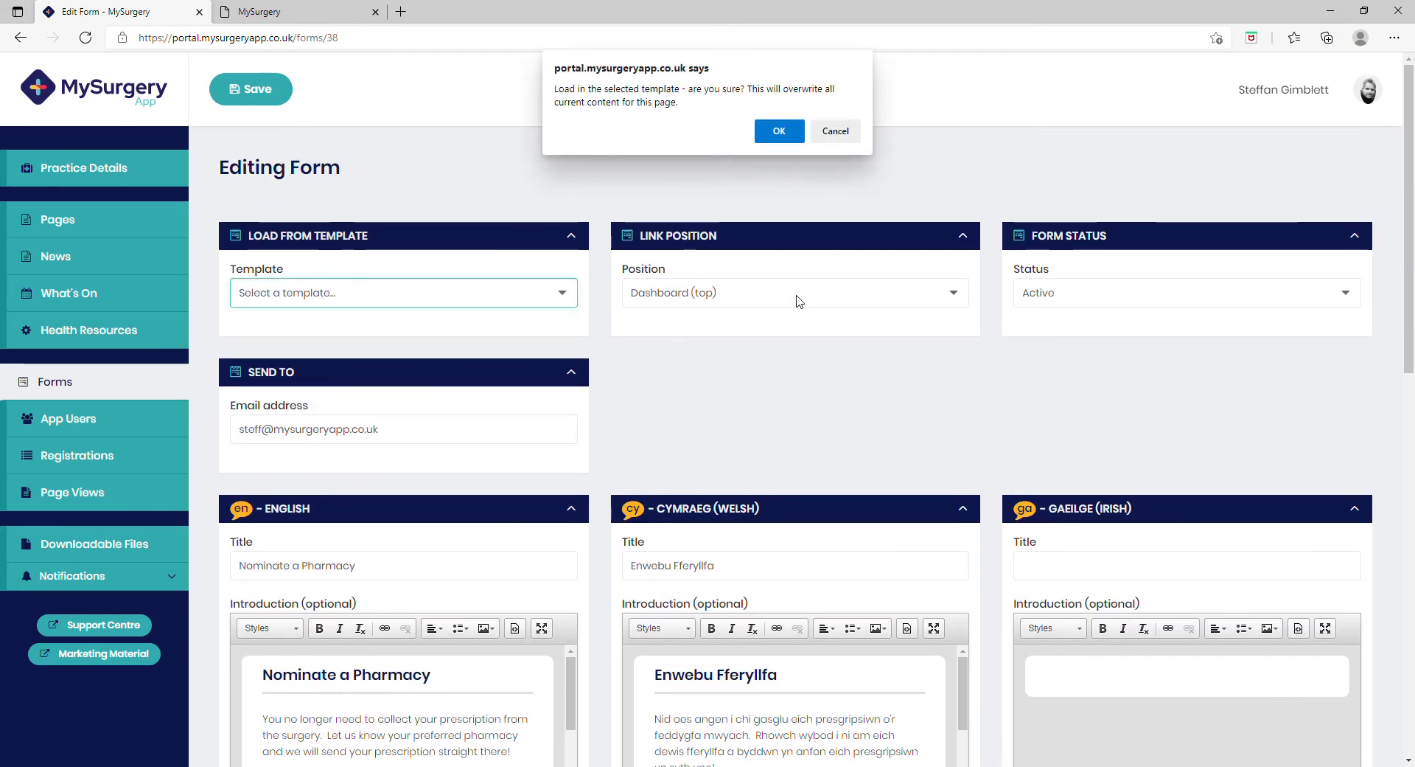
click(779, 131)
click(701, 309)
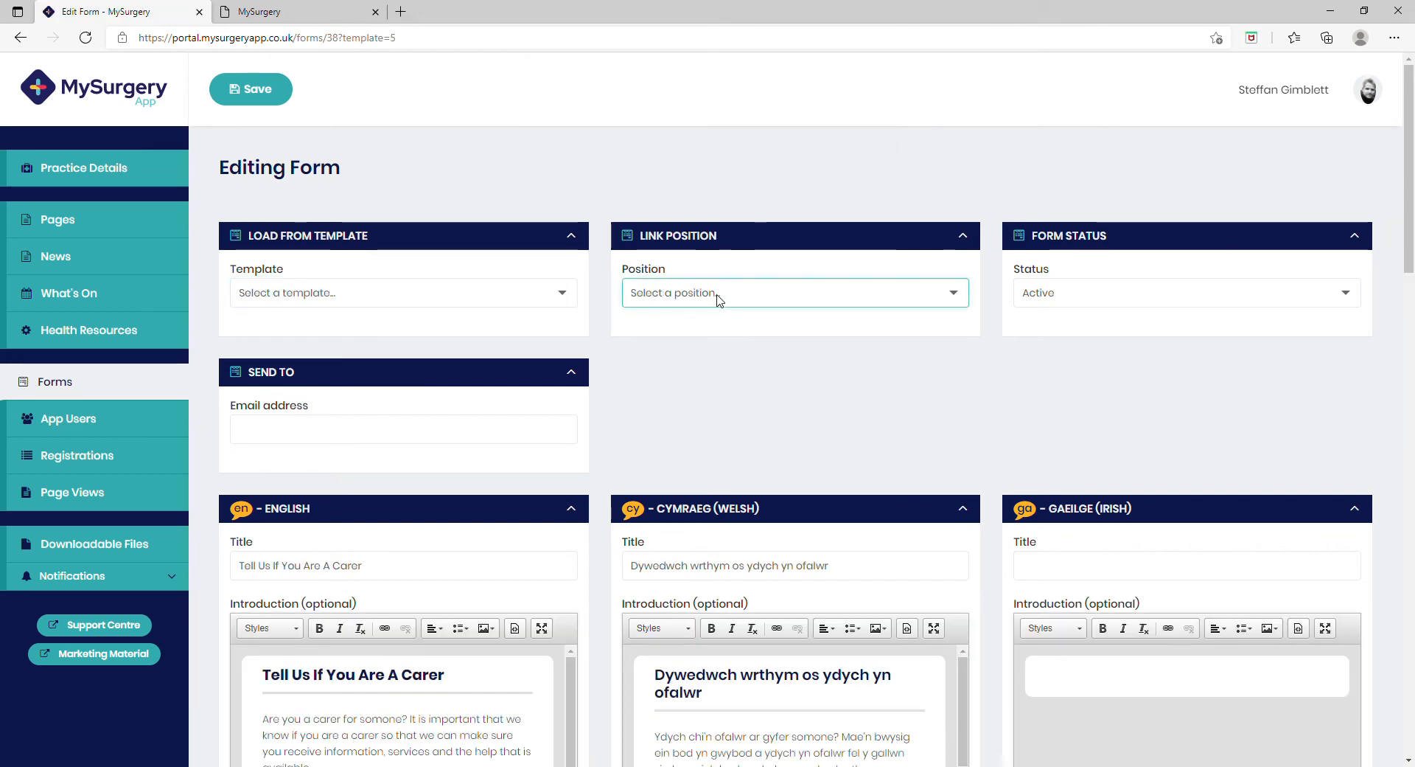
click(695, 373)
Step: Fill in the send-to e-mail address for the carer form
click(322, 440)
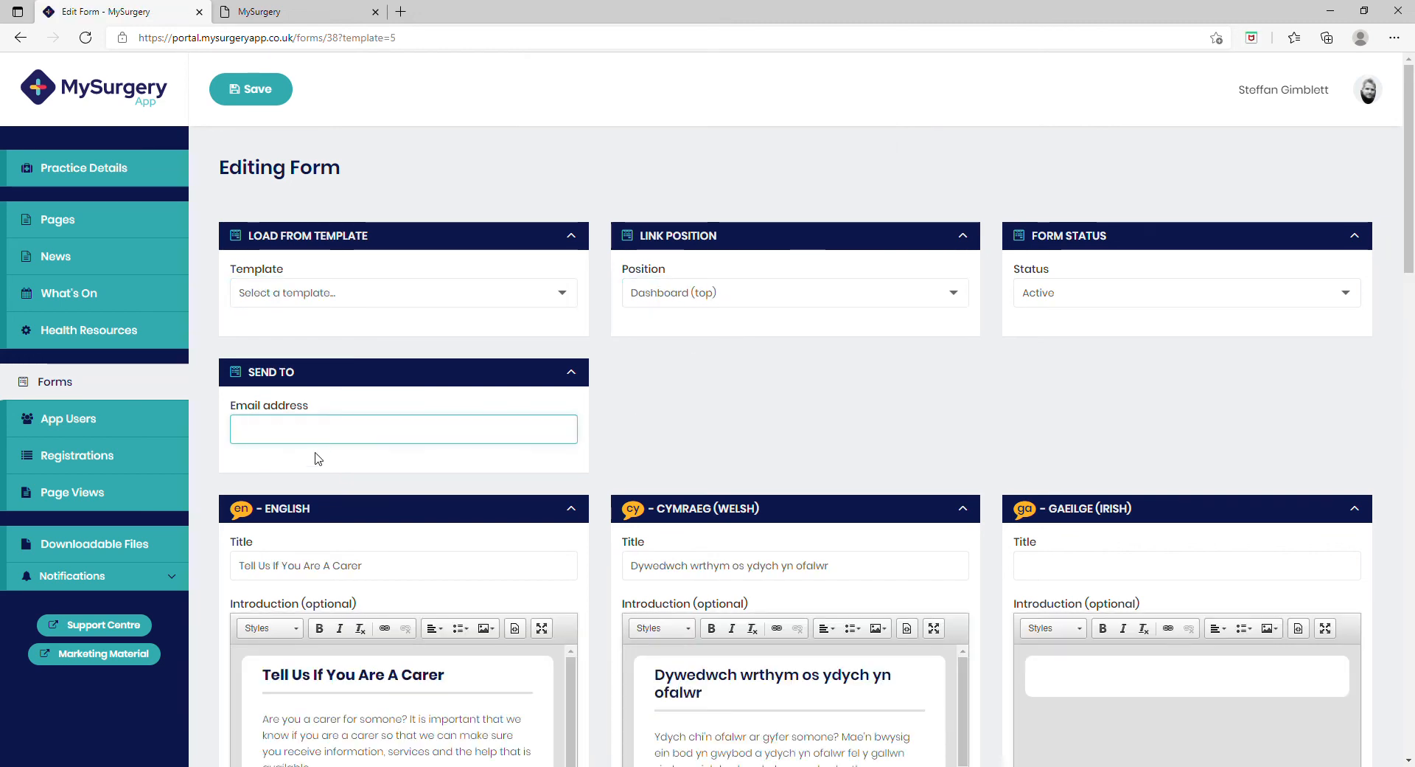
click(314, 474)
click(611, 434)
Step: Scroll through the carer form's loaded fields and save the form
scroll(590, 446, down, 10)
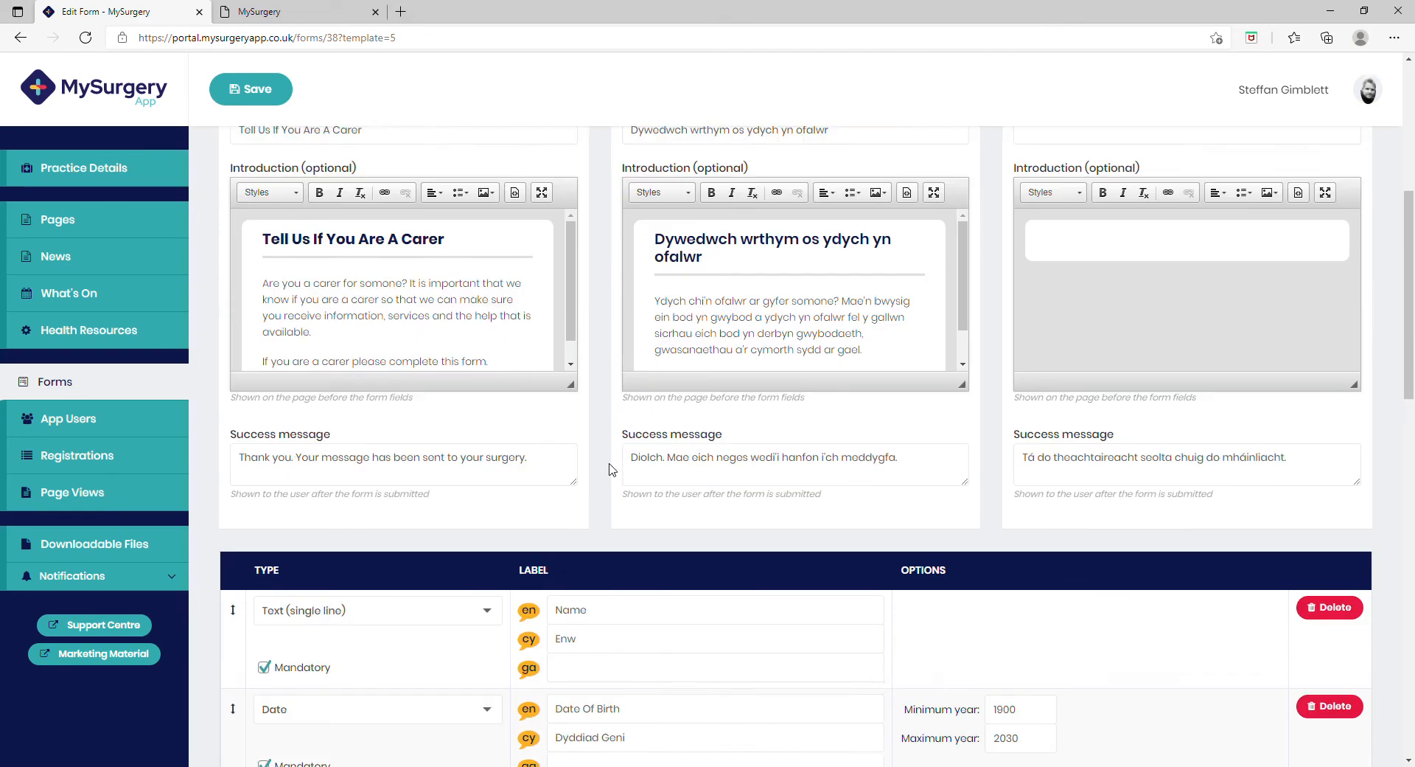
scroll(593, 376, down, 10)
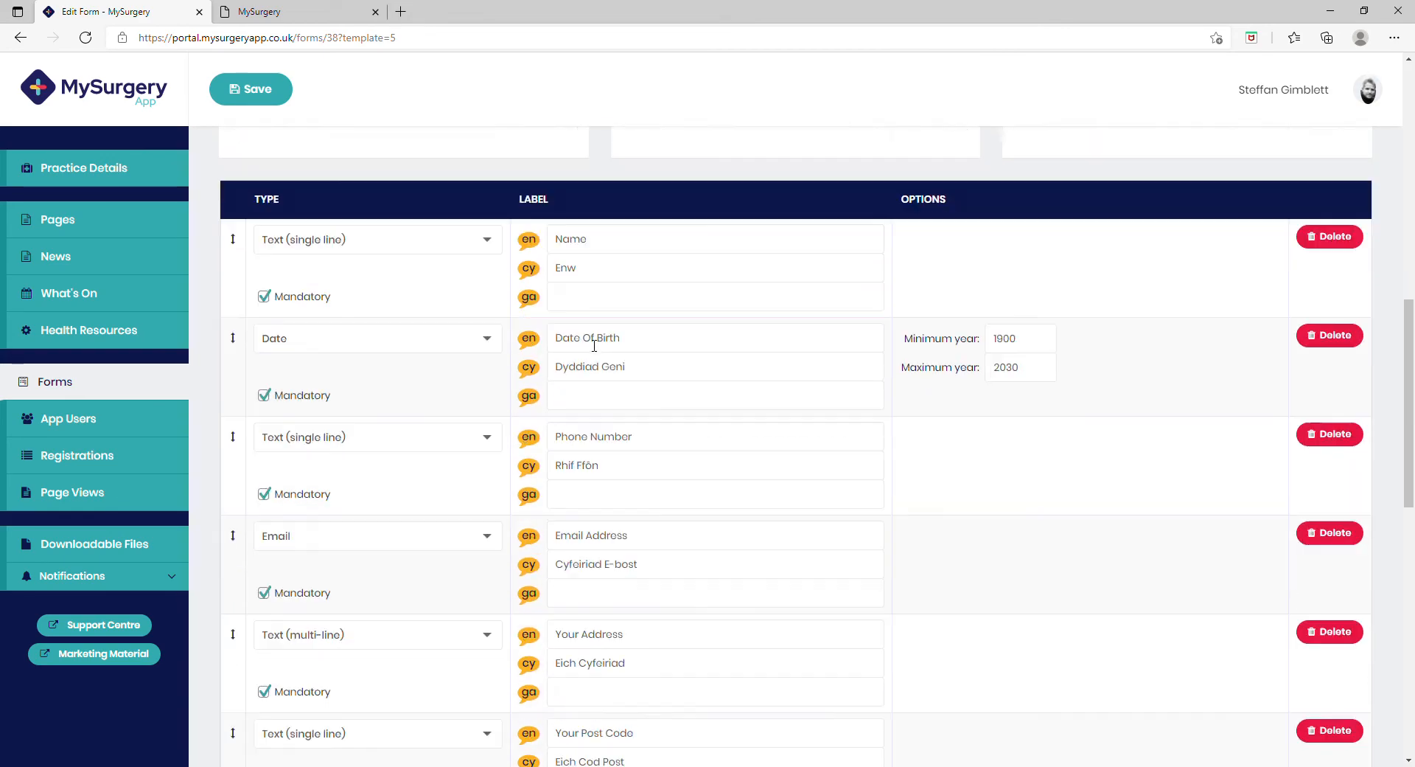
scroll(516, 332, up, 7)
click(277, 91)
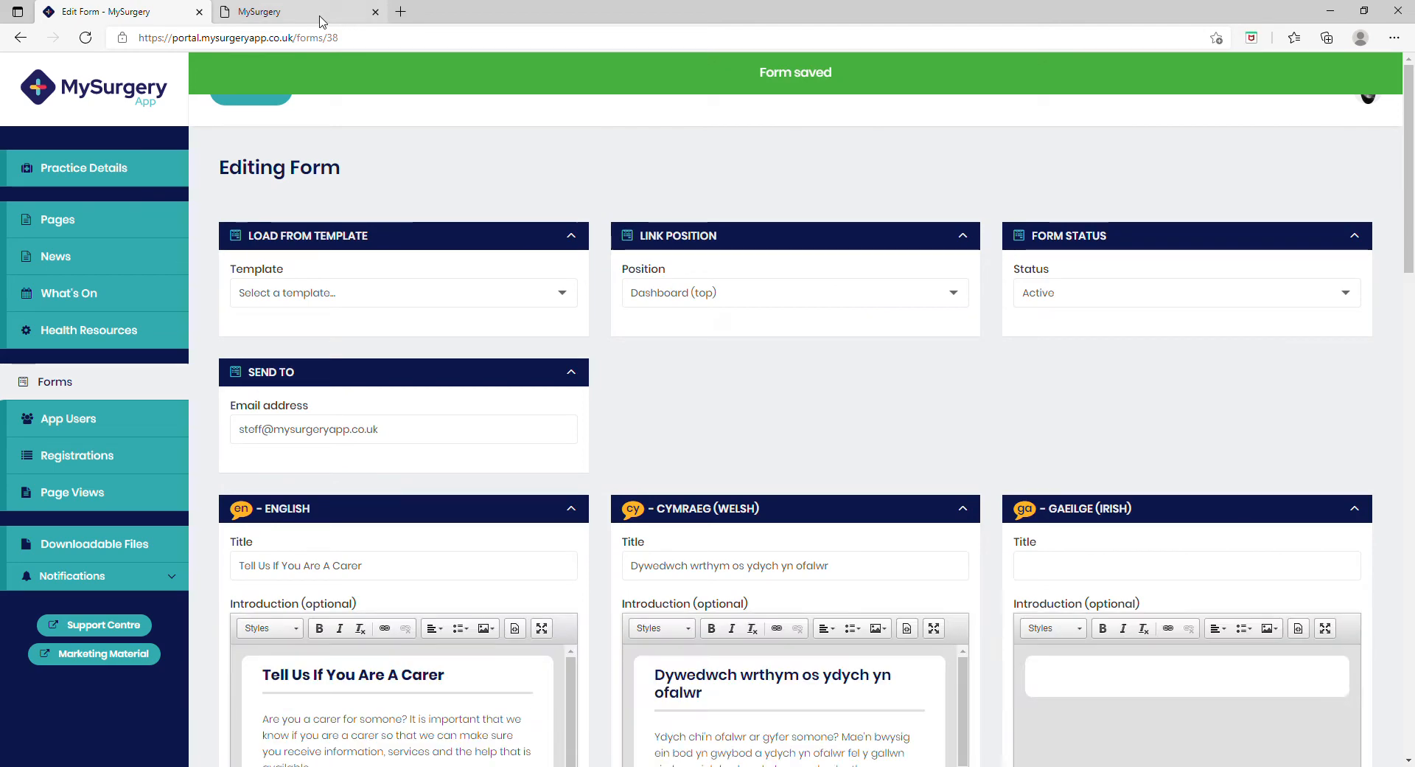
Step: Reload the app preview and open the Tell Us If You Are A Carer form from the dashboard
click(297, 14)
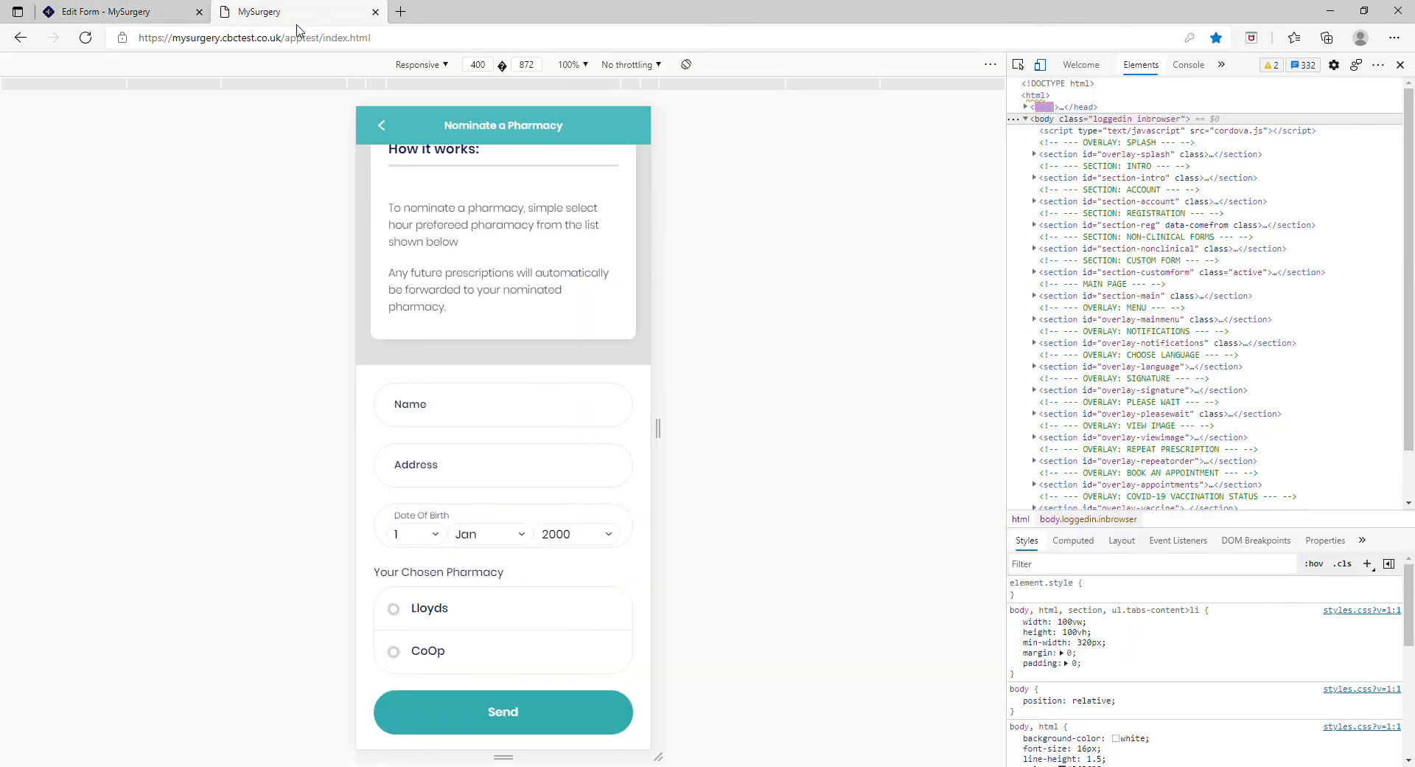
click(85, 38)
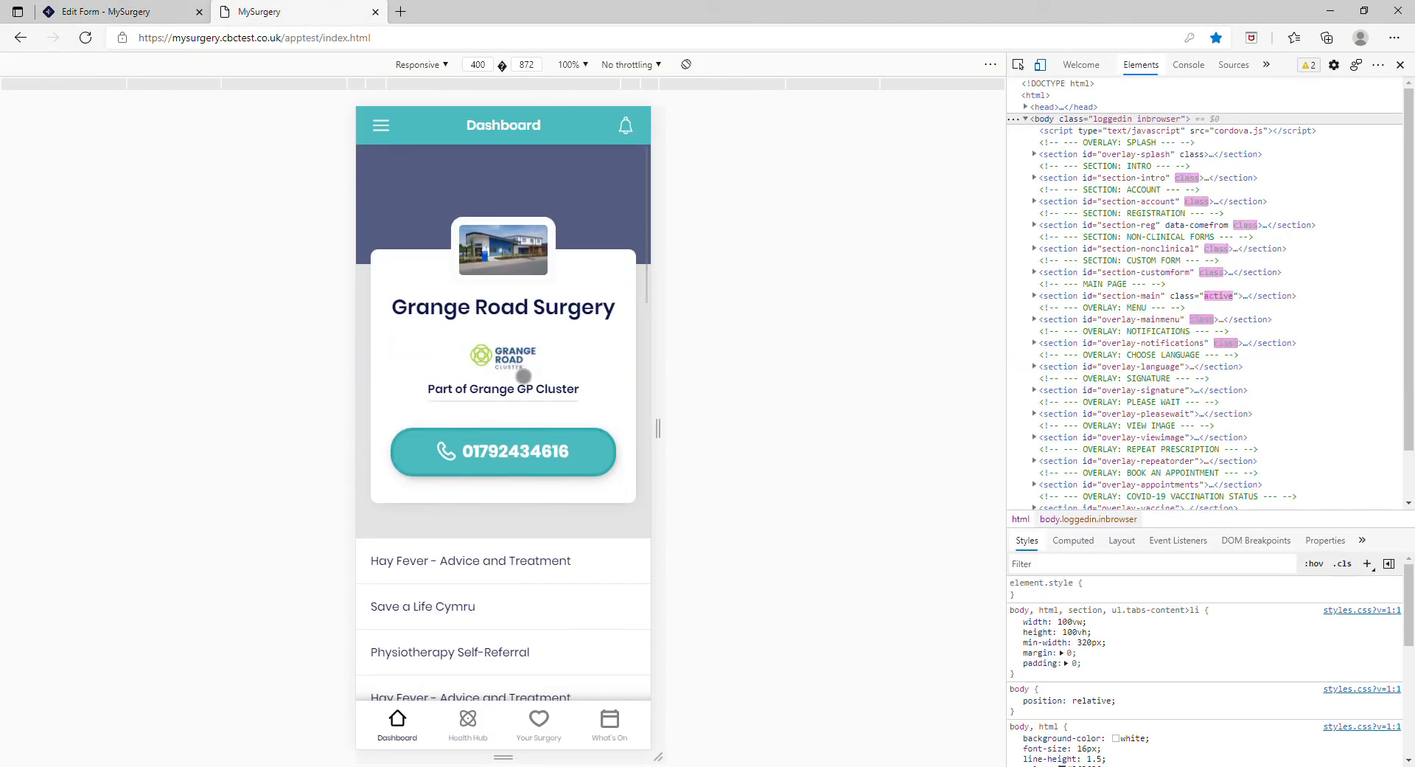
scroll(521, 380, down, 3)
click(528, 592)
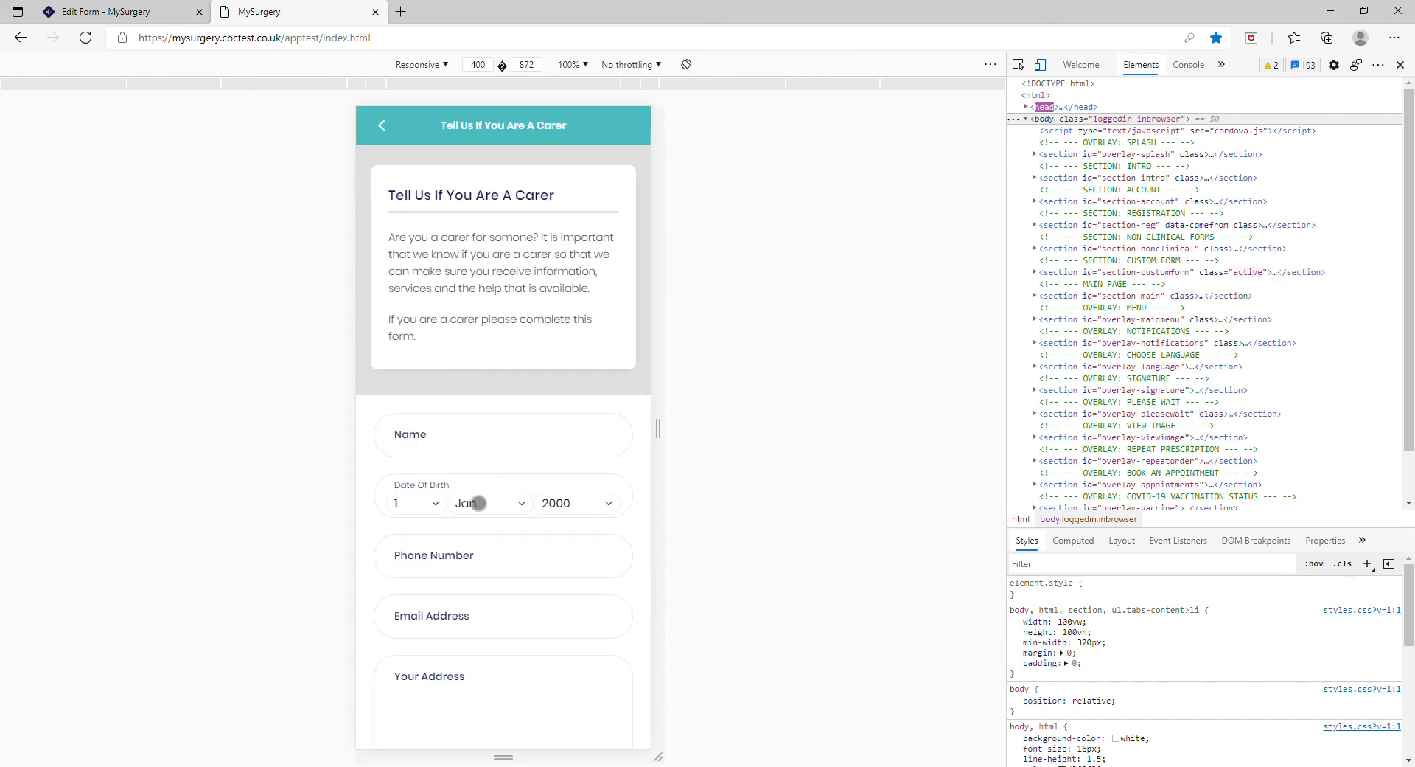
Step: Review the carer form's fields in the preview and go back to the dashboard
scroll(536, 554, down, 1)
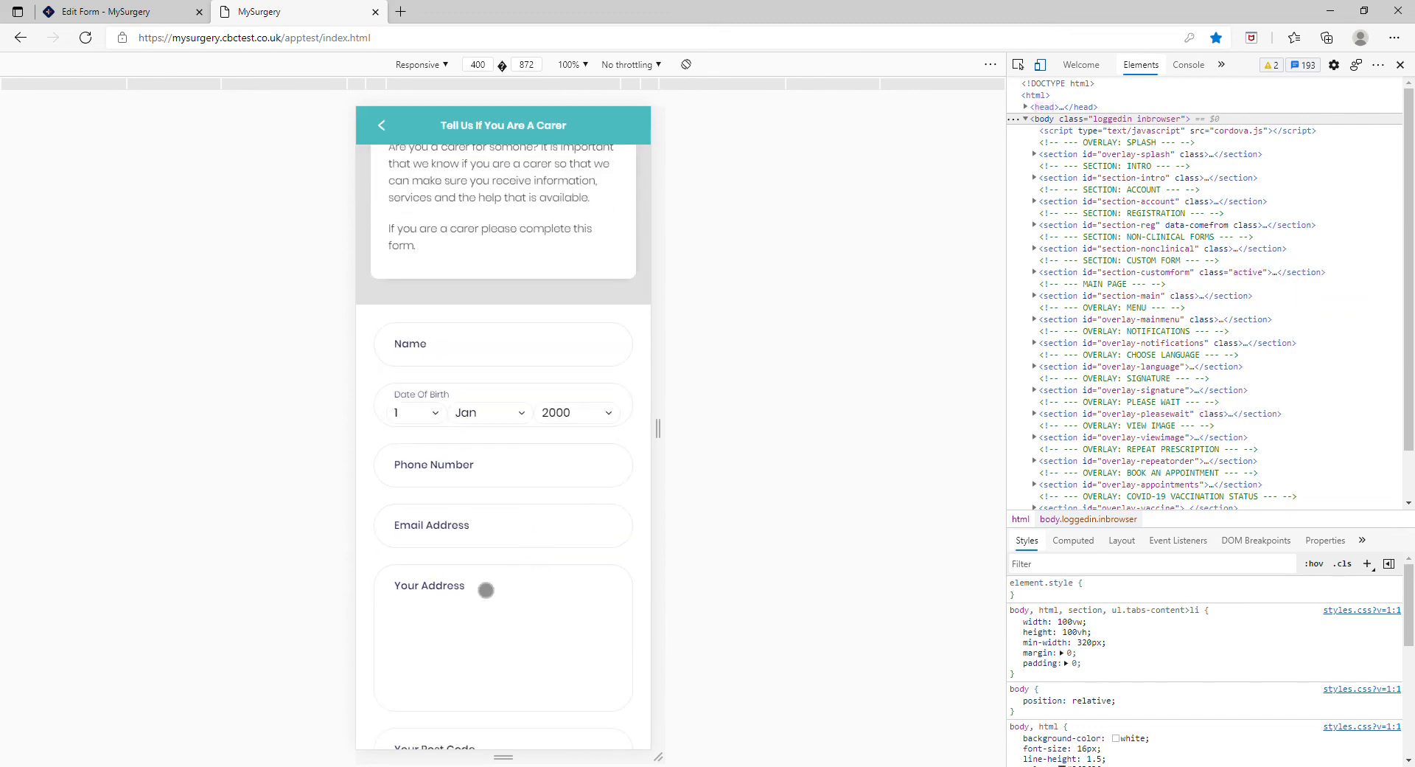
scroll(496, 612, down, 2)
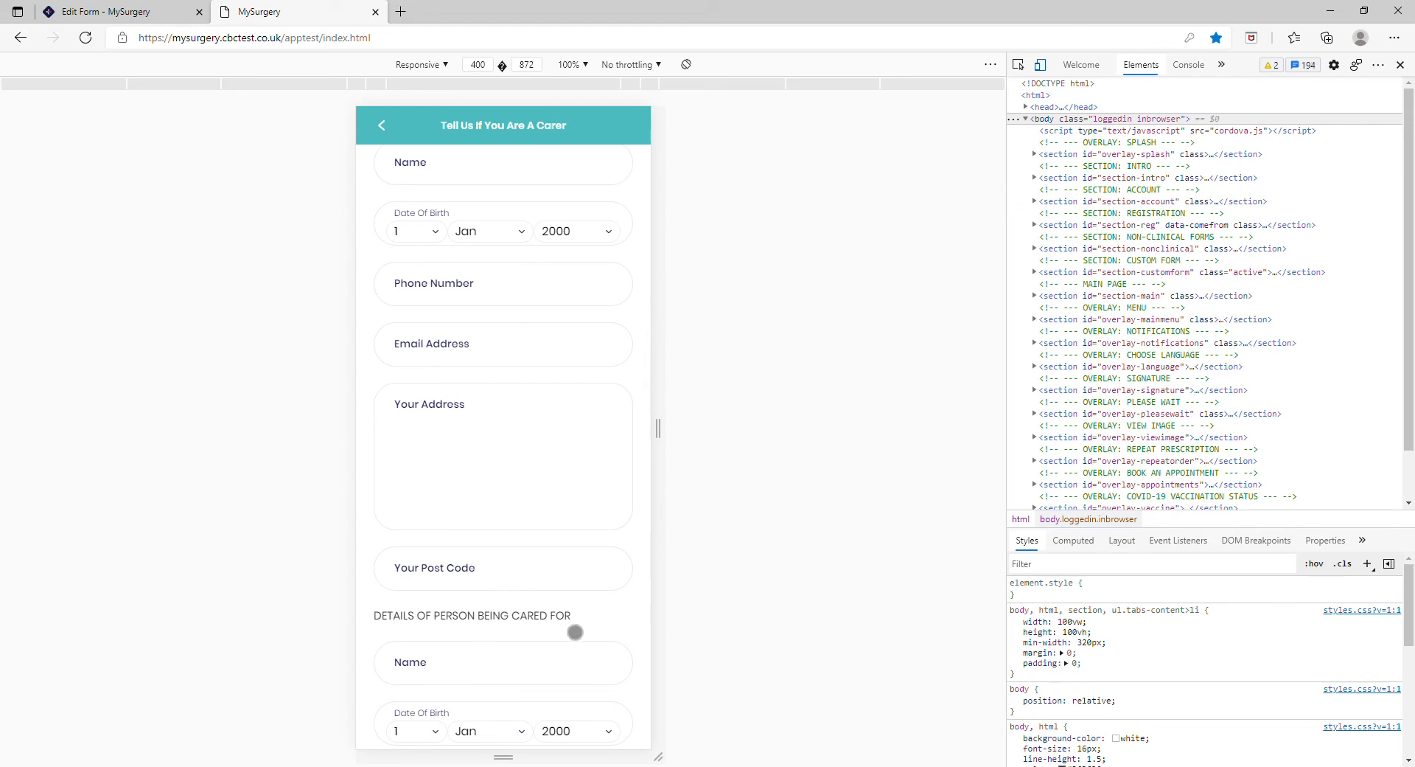
scroll(575, 632, down, 2)
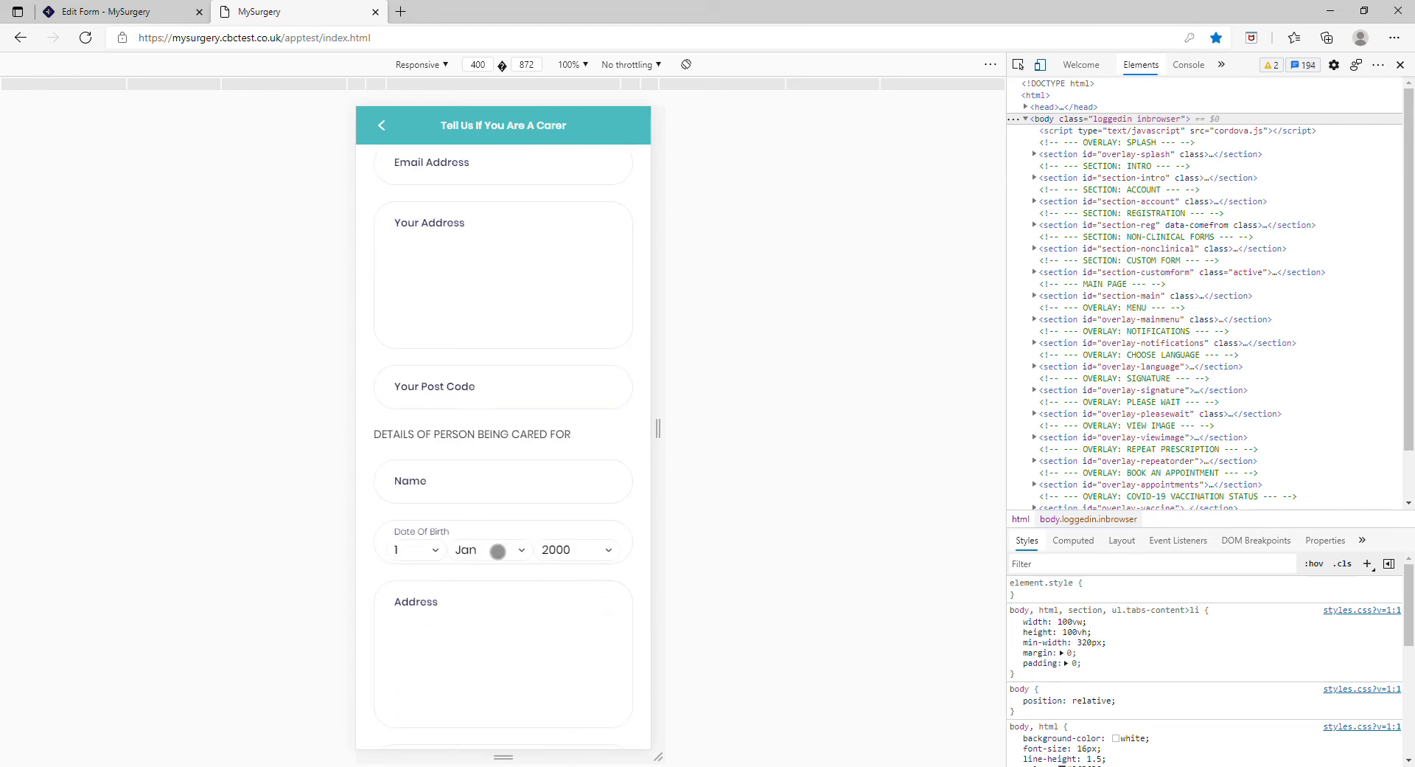
scroll(484, 600, down, 3)
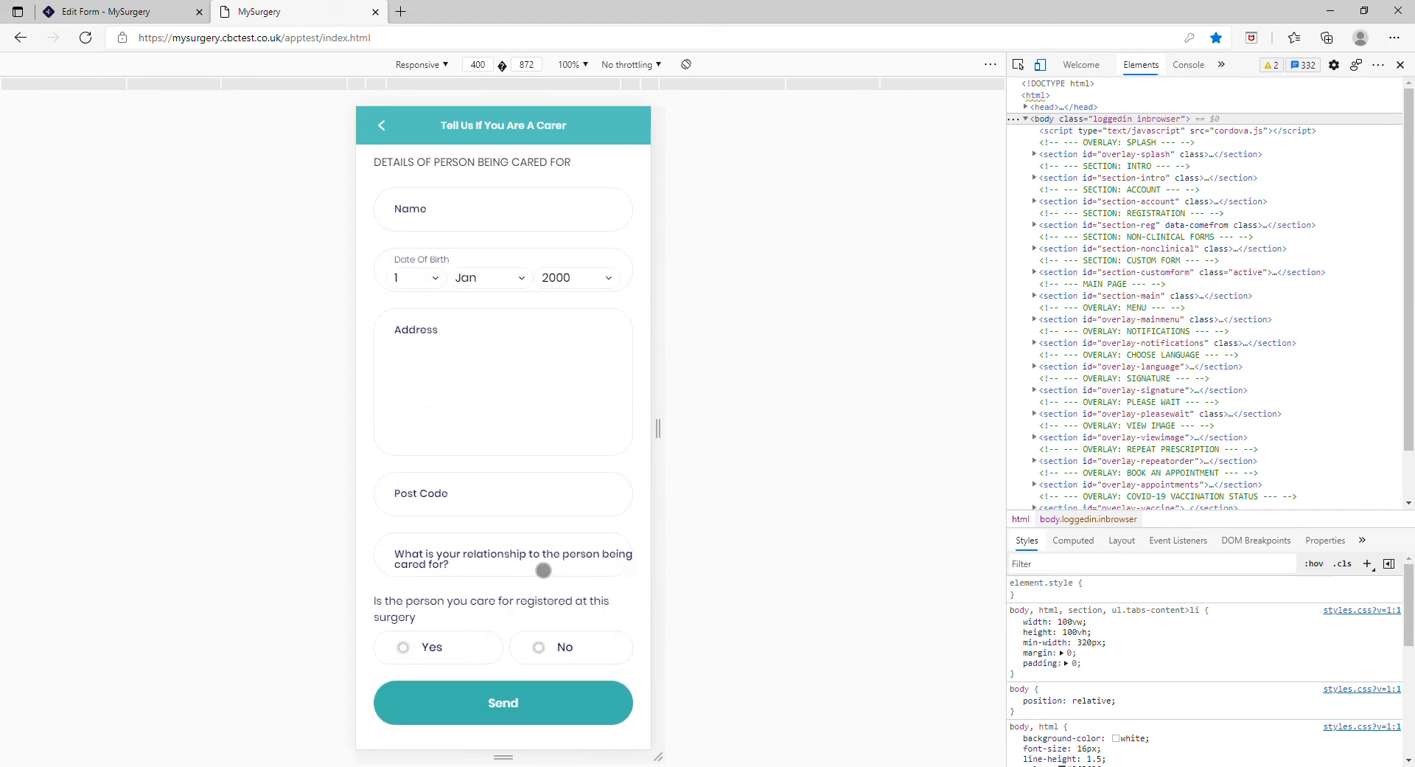
click(465, 575)
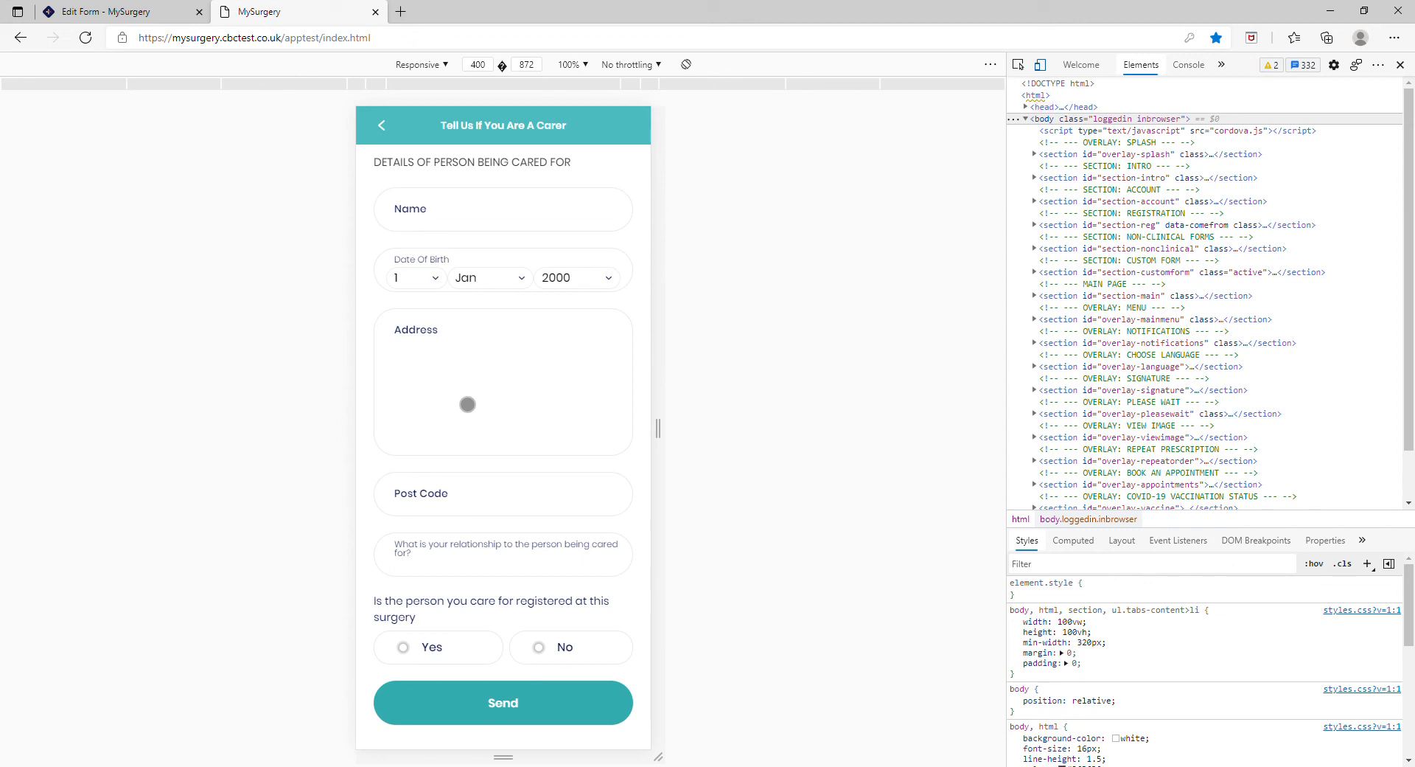
scroll(536, 447, up, 1)
scroll(536, 448, up, 1)
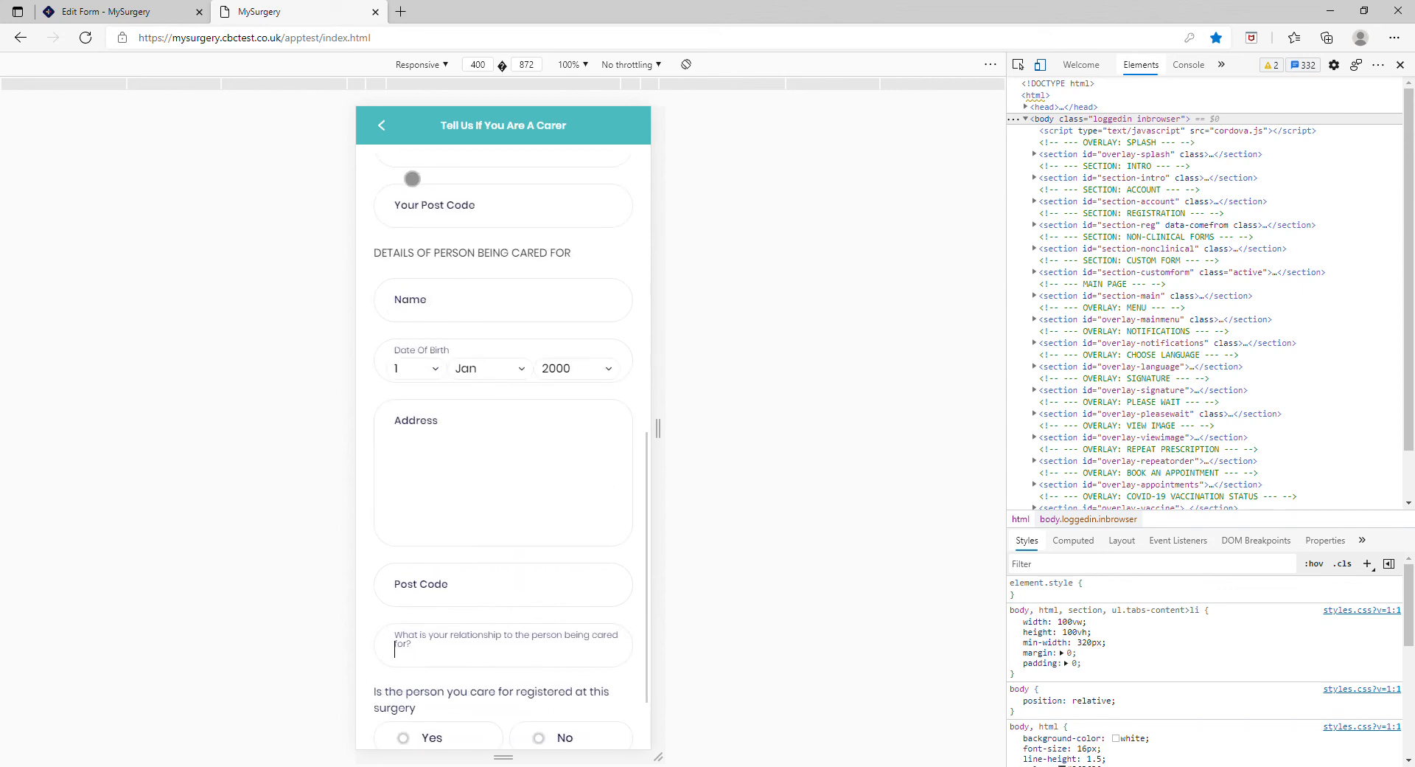
click(382, 125)
scroll(568, 512, down, 3)
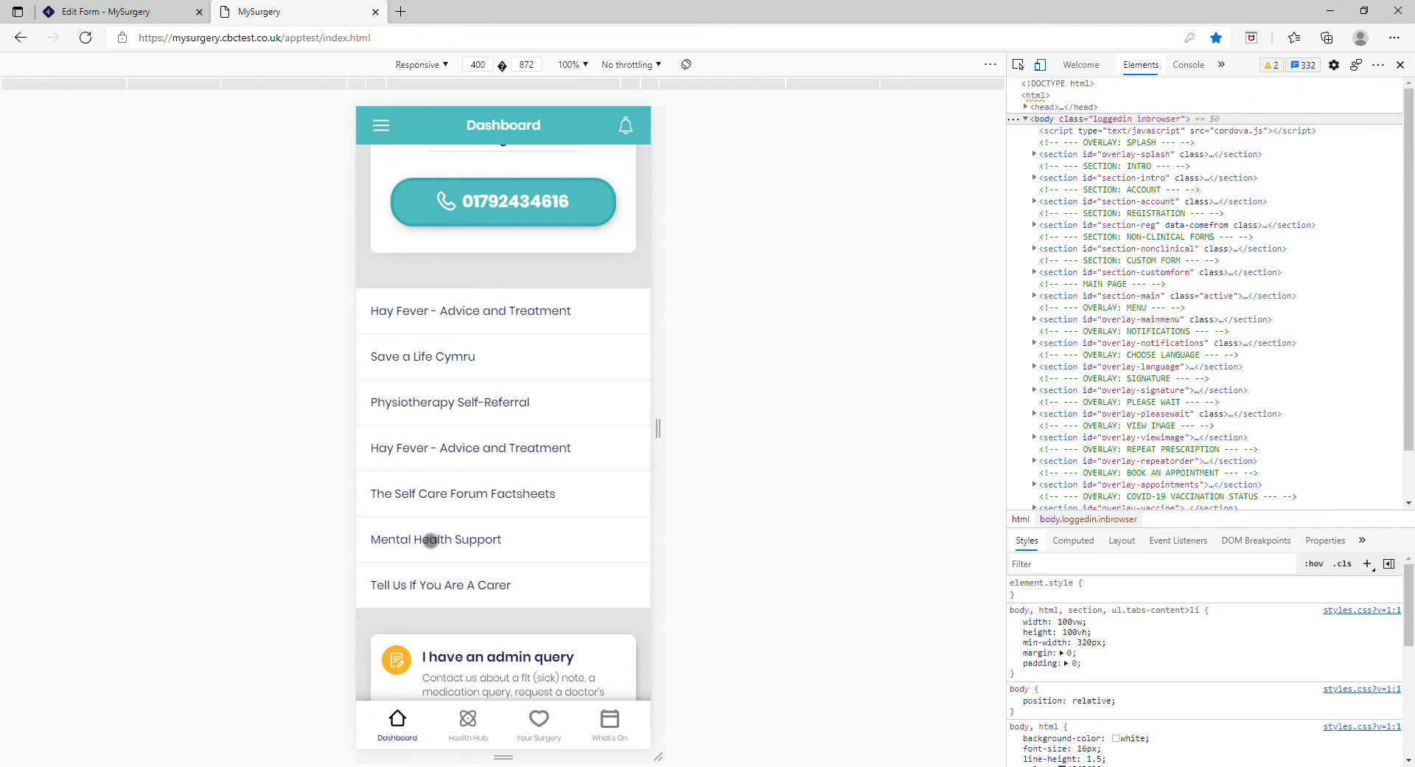
Step: Switch back to the form editor and review the carer form's content
click(163, 18)
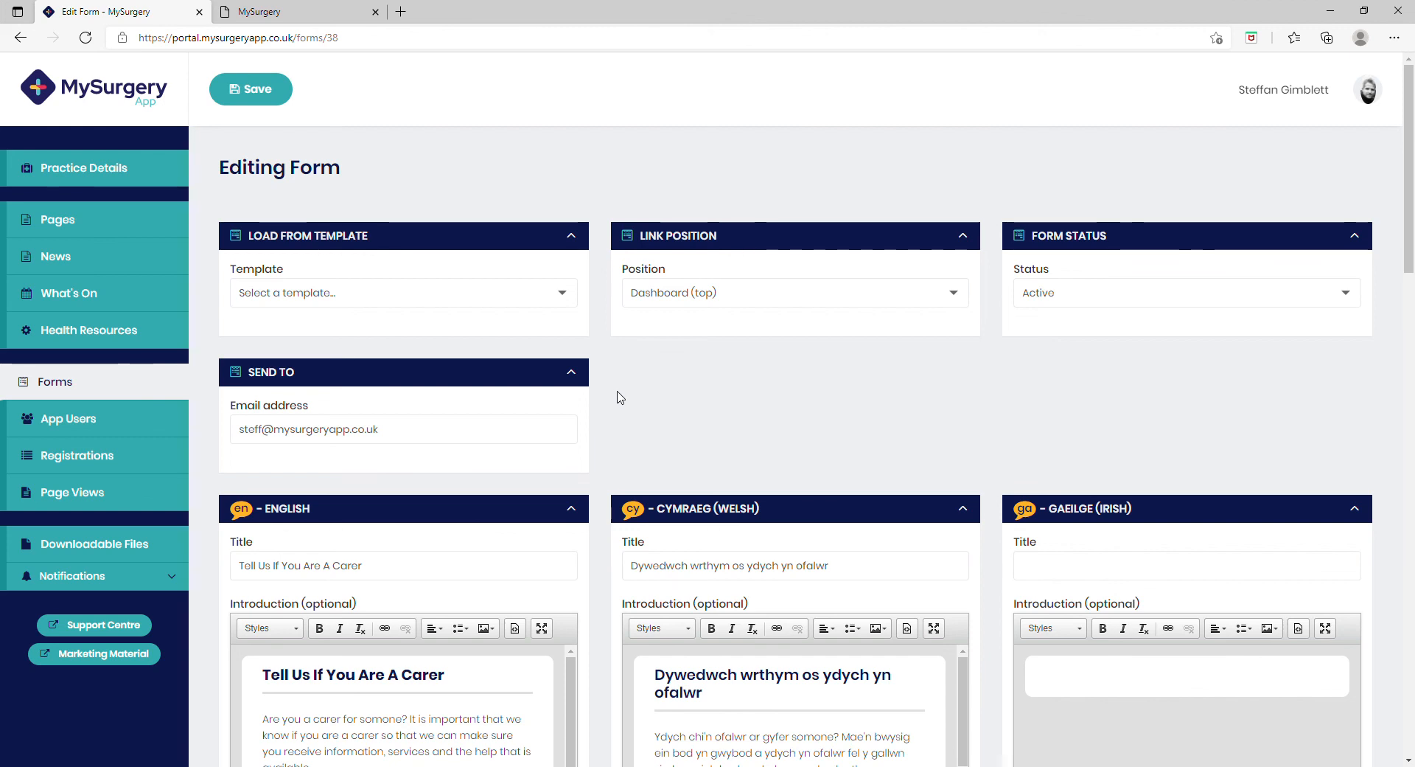
scroll(527, 521, down, 3)
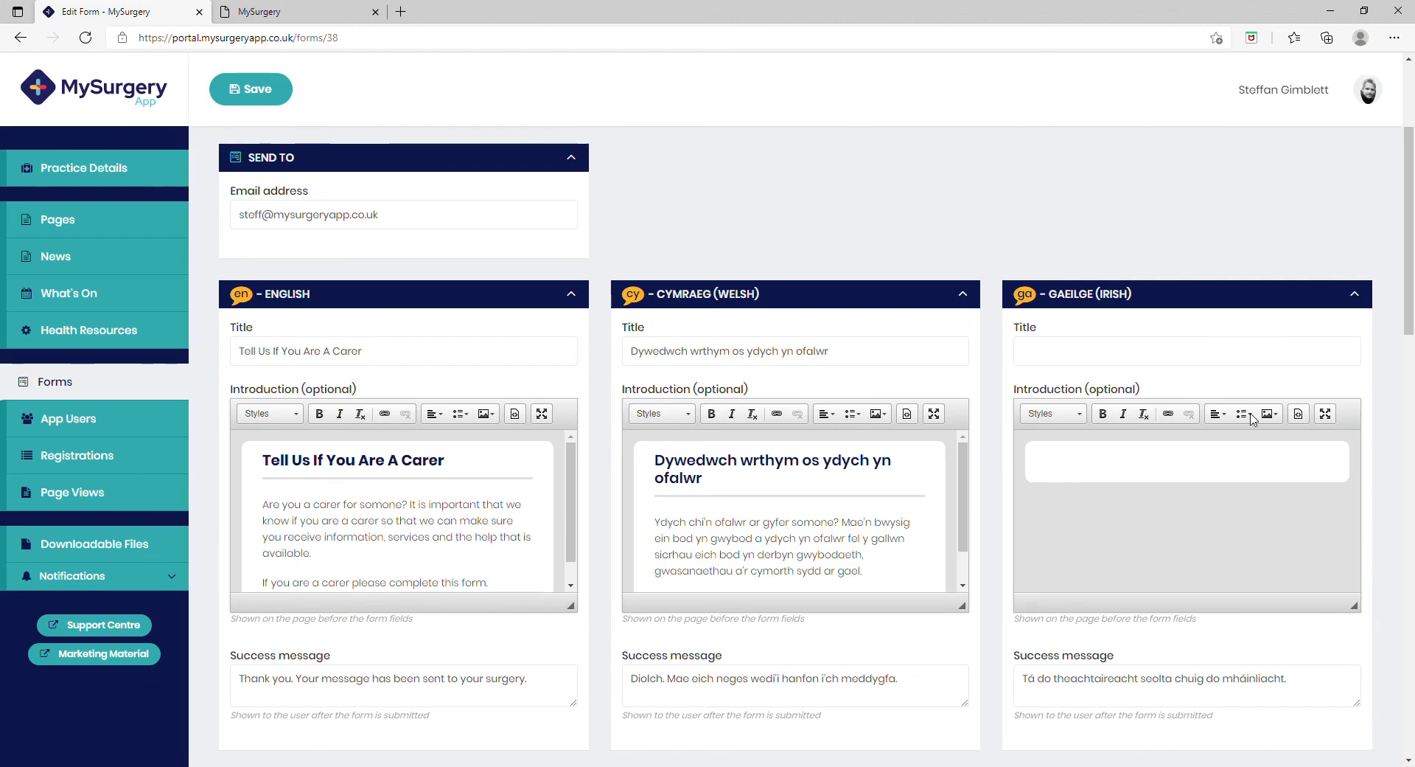